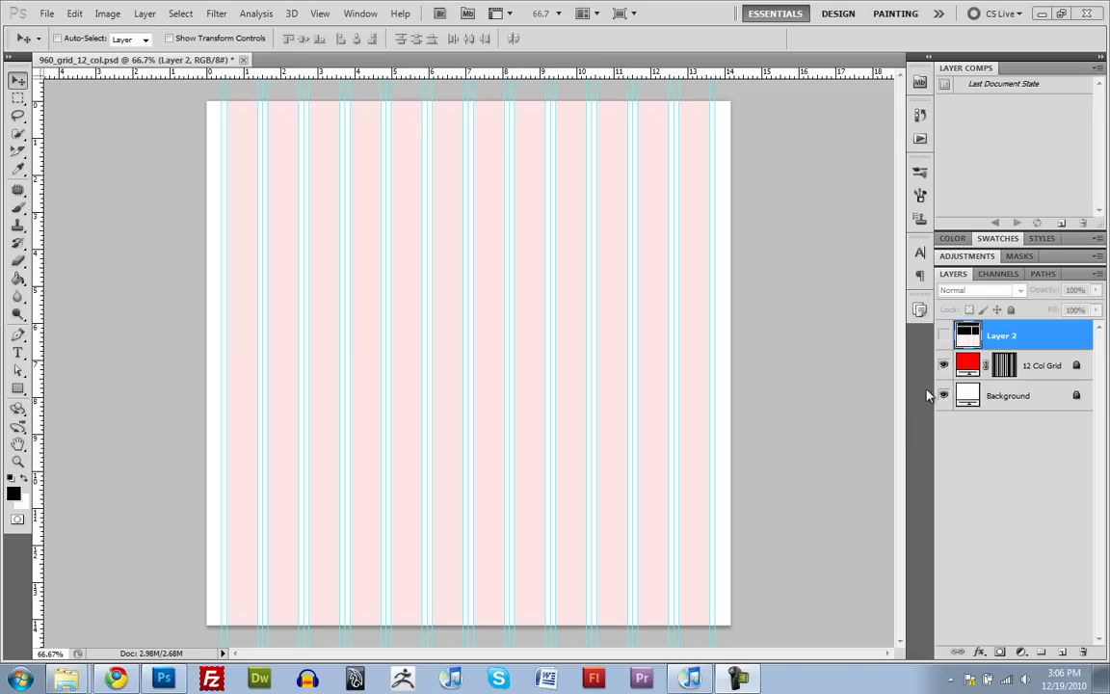
# - Glance at the finished mockup, then add a new Layer 3 above the 12 Col Grid
pyautogui.click(944, 336)
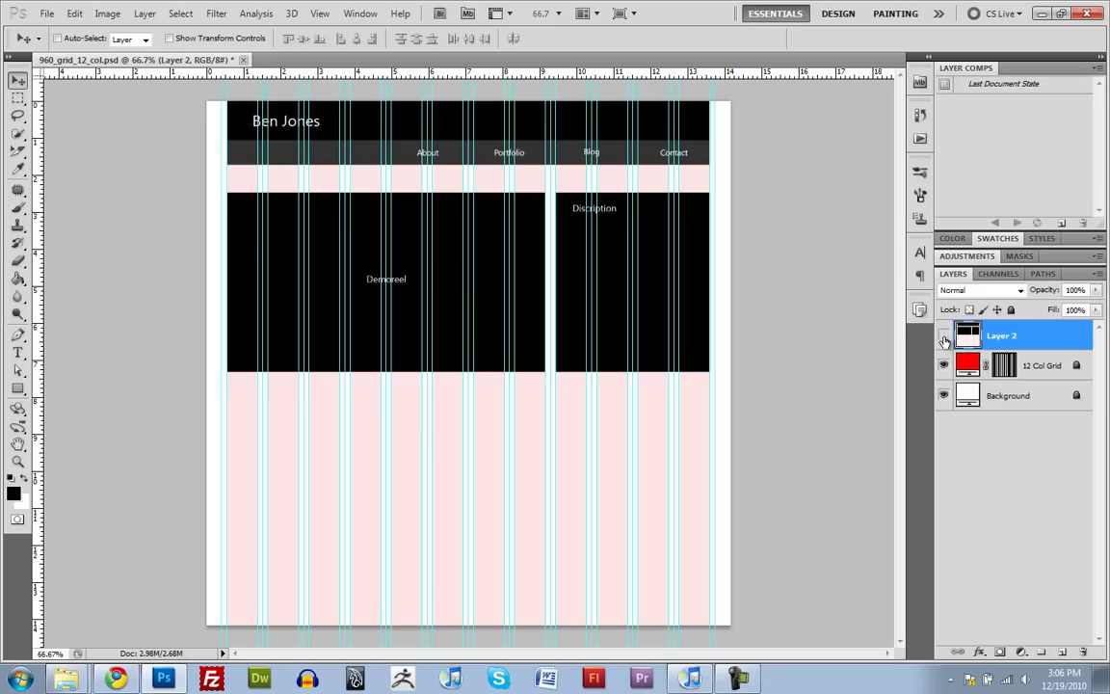
pyautogui.click(944, 337)
pyautogui.click(971, 366)
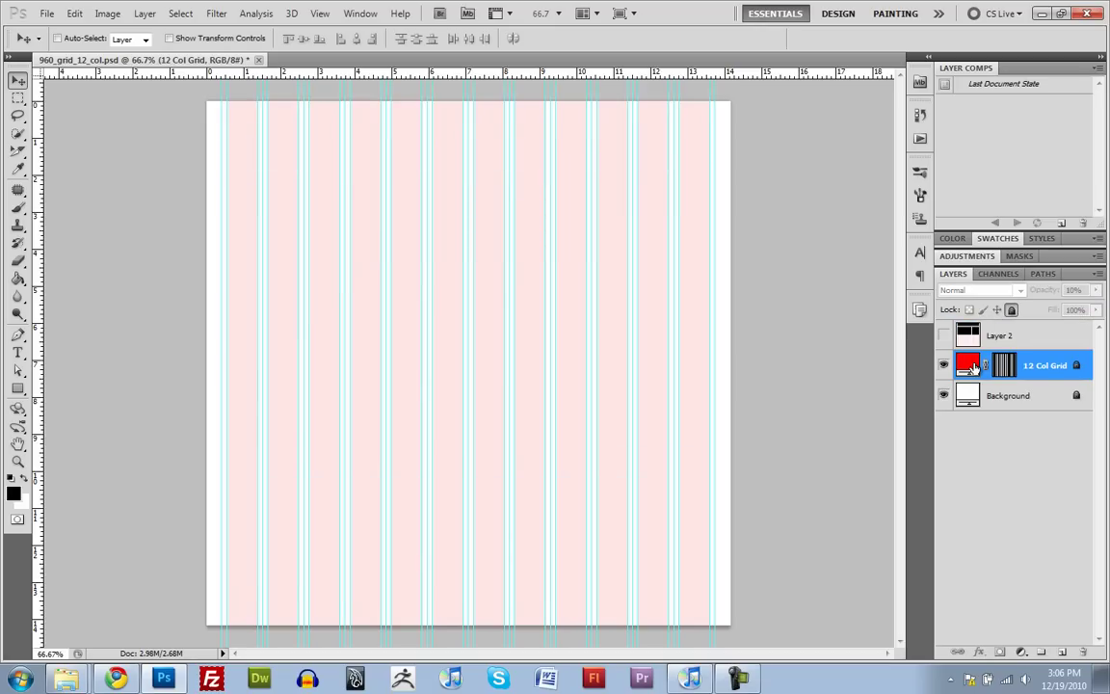
pyautogui.hotkey('ctrl', 'shift', 'n')
pyautogui.press('Return')
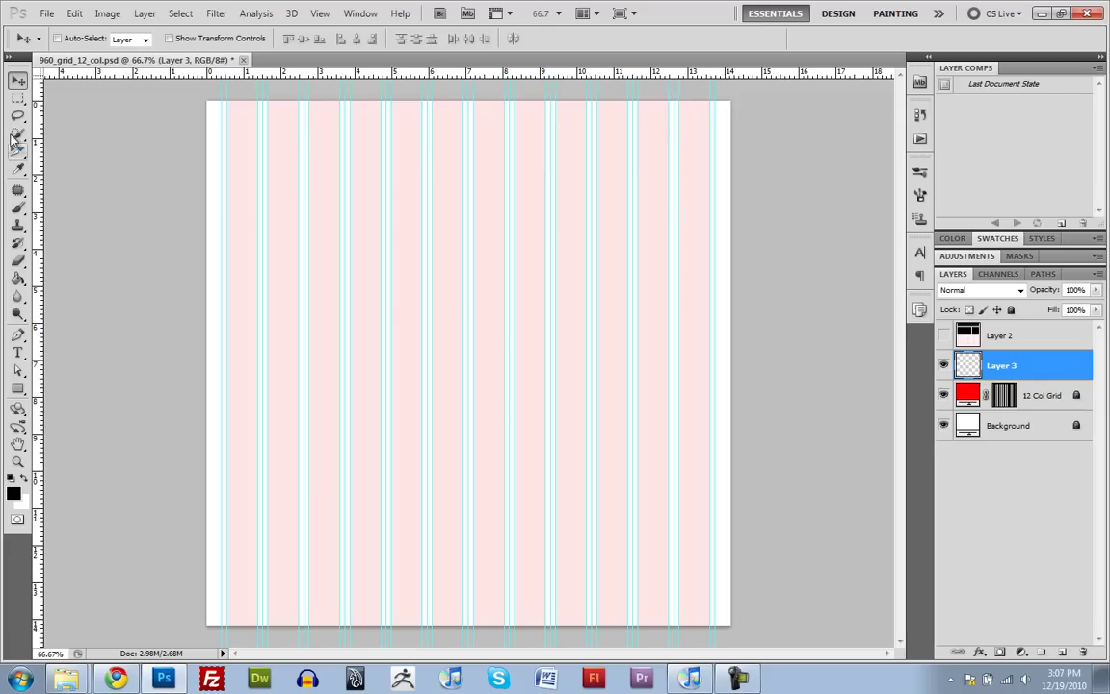
# - Fill a marquee across the top grid columns with black to make the header bar
pyautogui.click(17, 97)
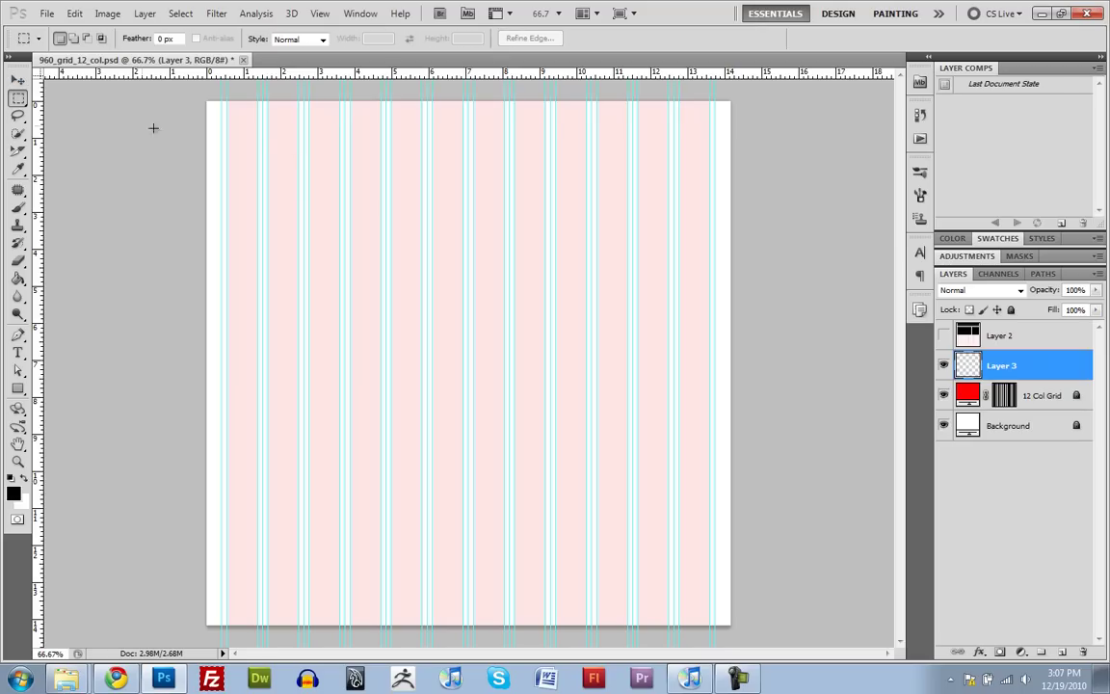
pyautogui.moveTo(309, 164); pyautogui.dragTo(339, 166)
pyautogui.click(351, 169)
pyautogui.click(320, 14)
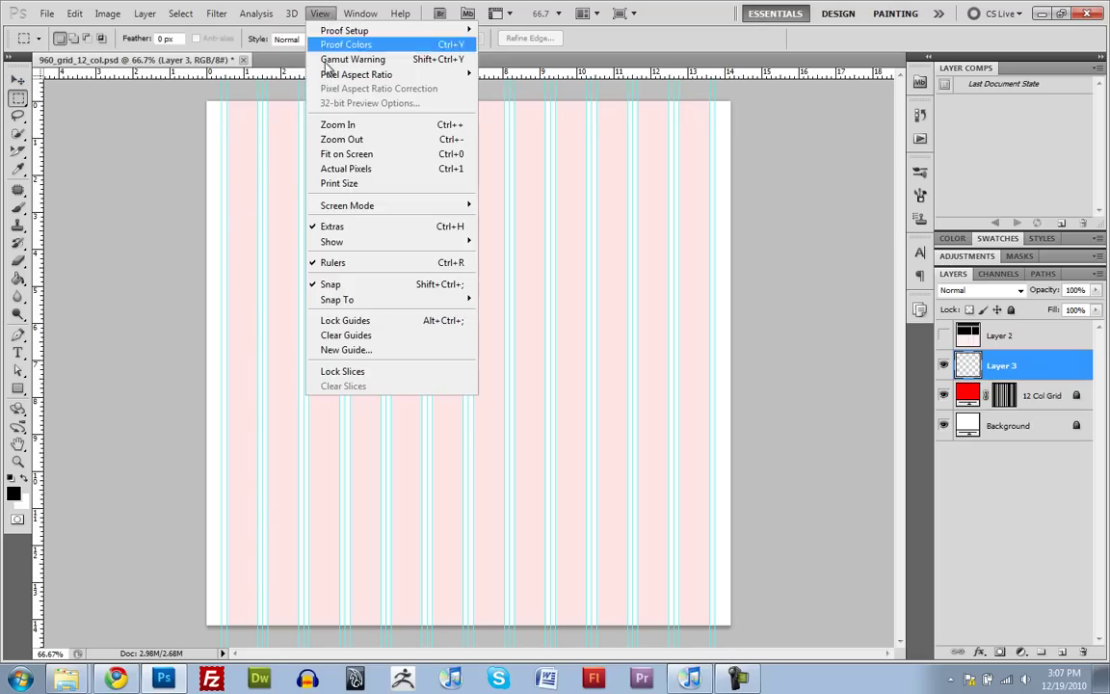
pyautogui.click(331, 350)
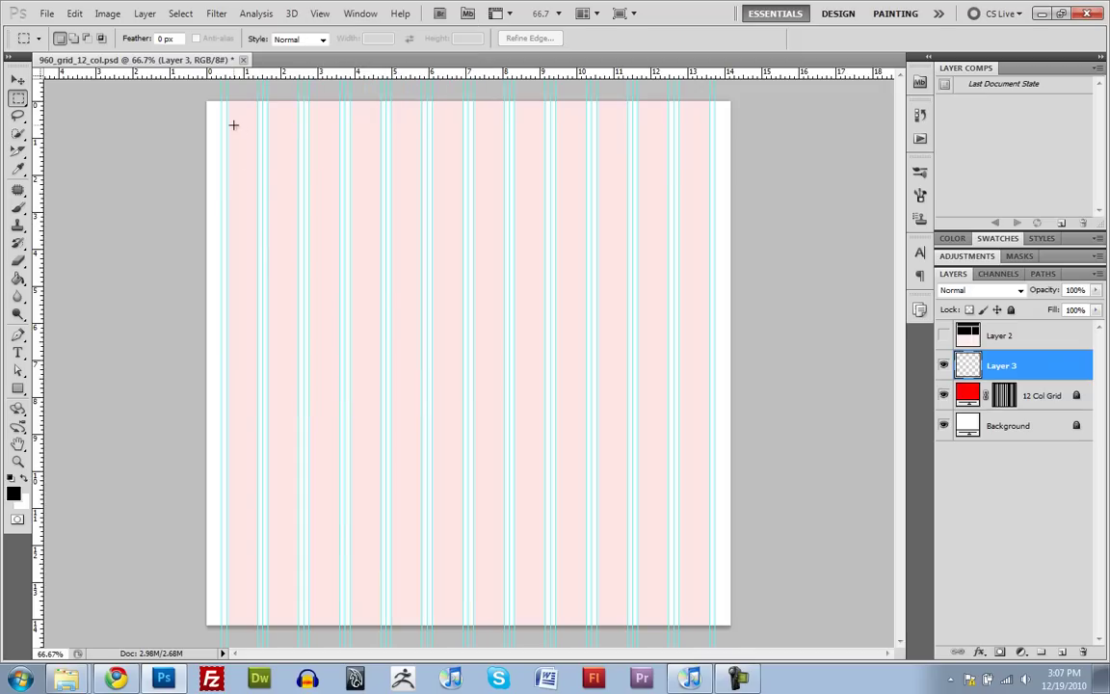
pyautogui.moveTo(285, 180); pyautogui.dragTo(707, 149)
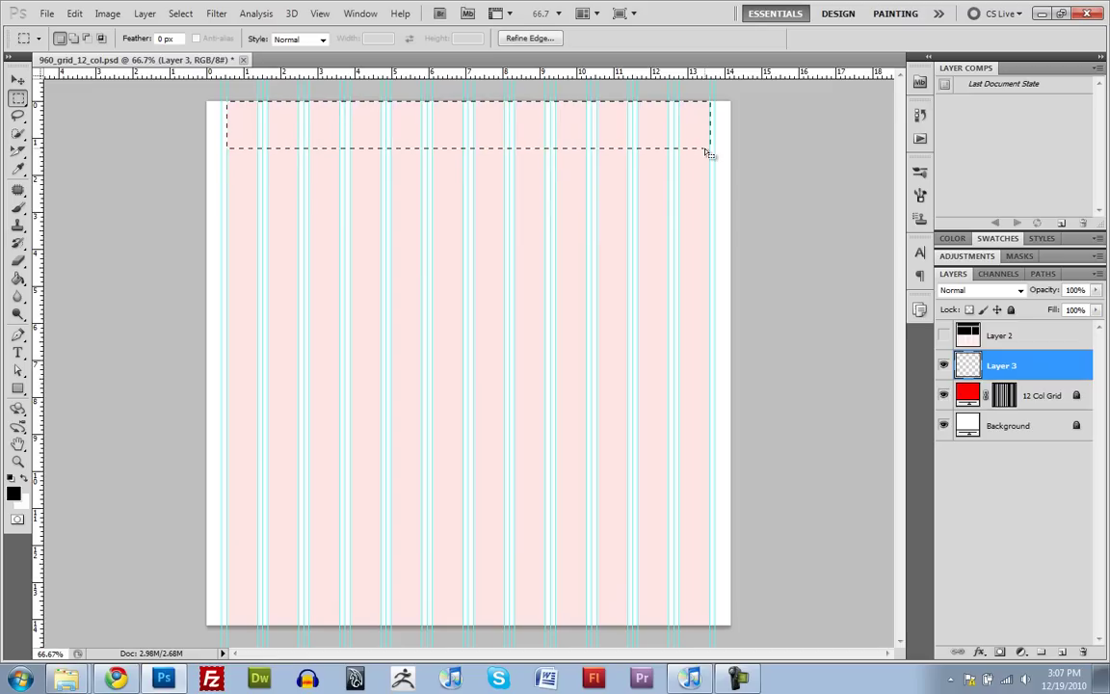
pyautogui.click(17, 278)
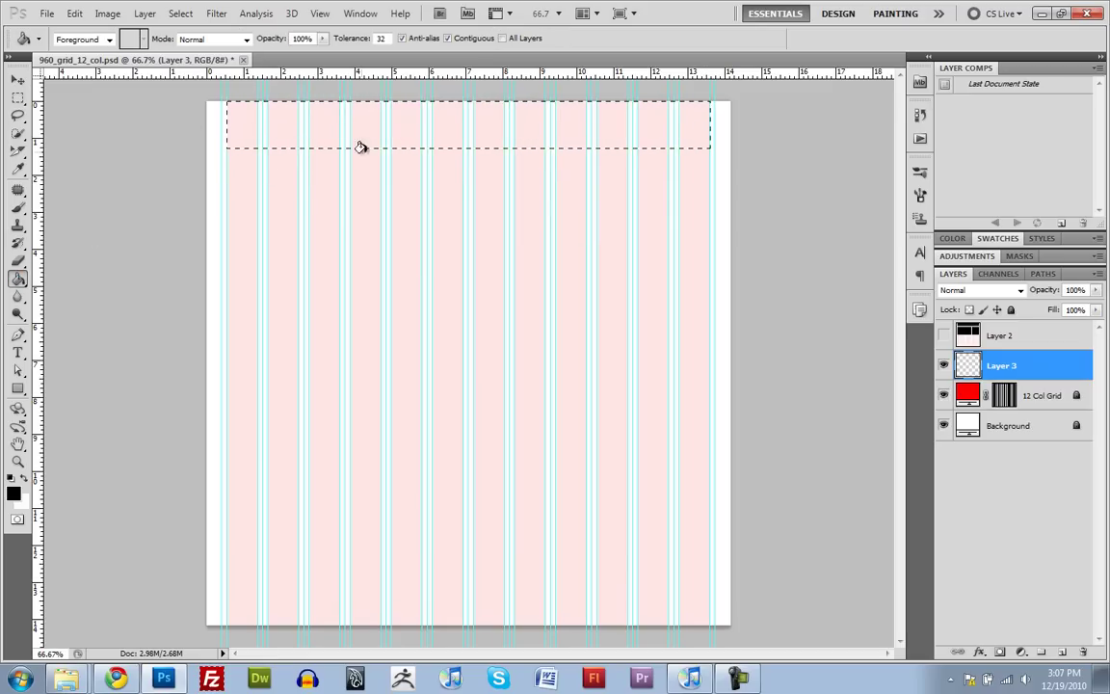
pyautogui.click(408, 120)
pyautogui.hotkey('ctrl', 'd')
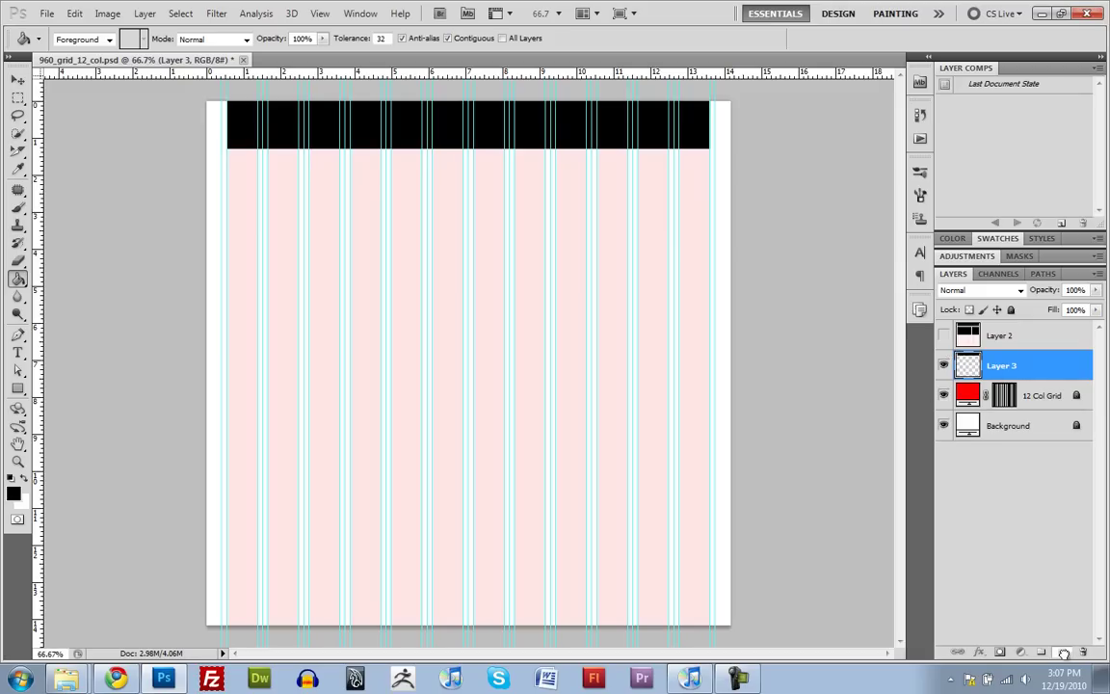
# - Duplicate Layer 3 and drag the copied black bar directly below the original
pyautogui.moveTo(1064, 654); pyautogui.dragTo(1063, 654)
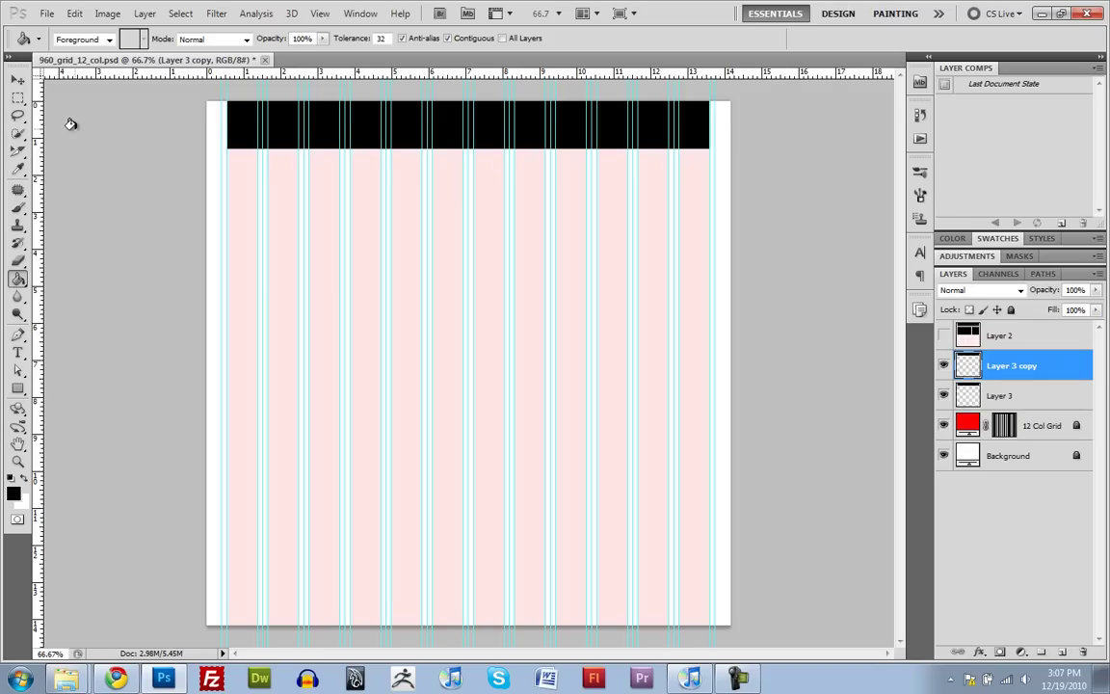
pyautogui.press('v')
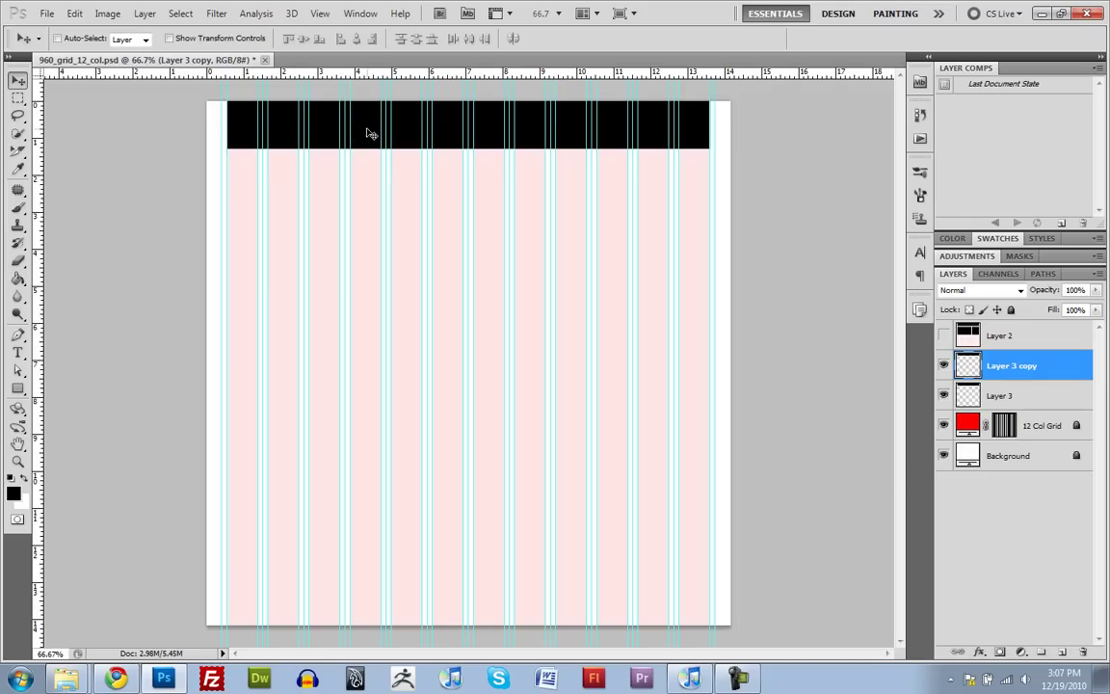
pyautogui.moveTo(367, 127); pyautogui.dragTo(369, 176)
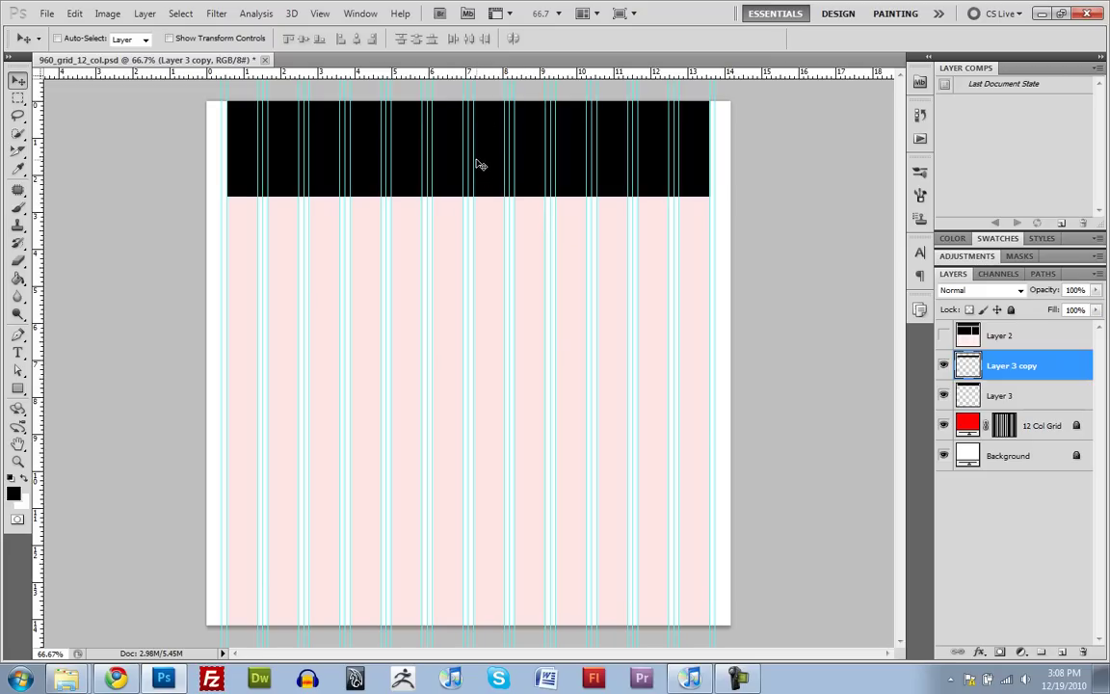
# - Lighten the copied bar to dark grey using Hue/Saturation Lightness +37
pyautogui.hotkey('ctrl', 'u')
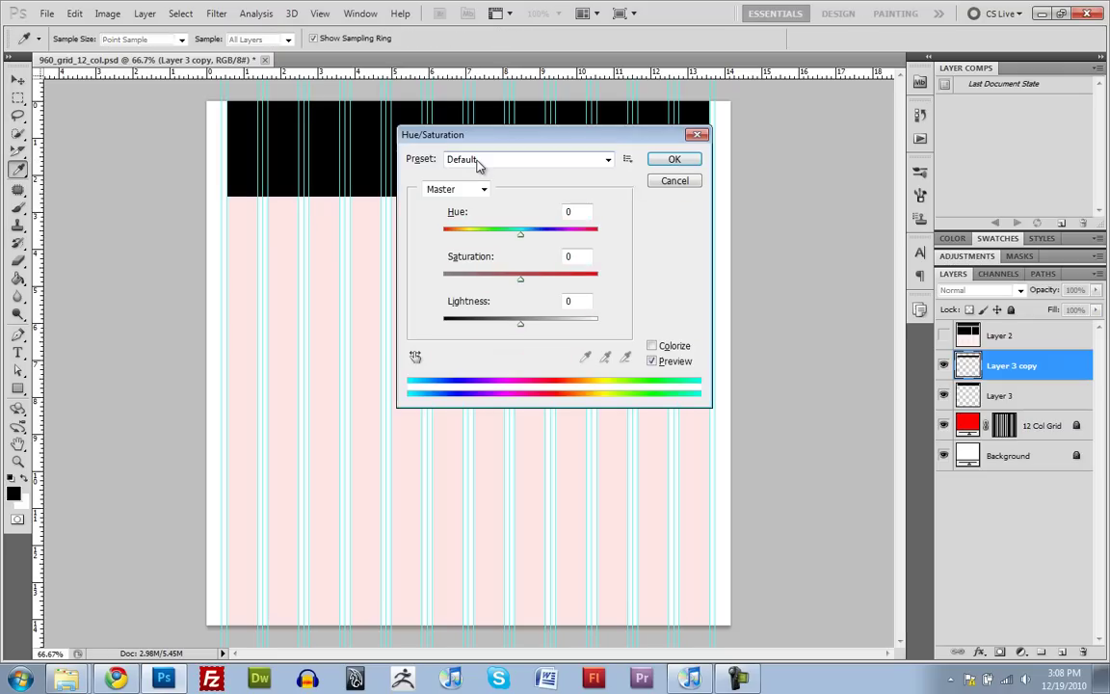
pyautogui.moveTo(488, 144); pyautogui.dragTo(508, 250)
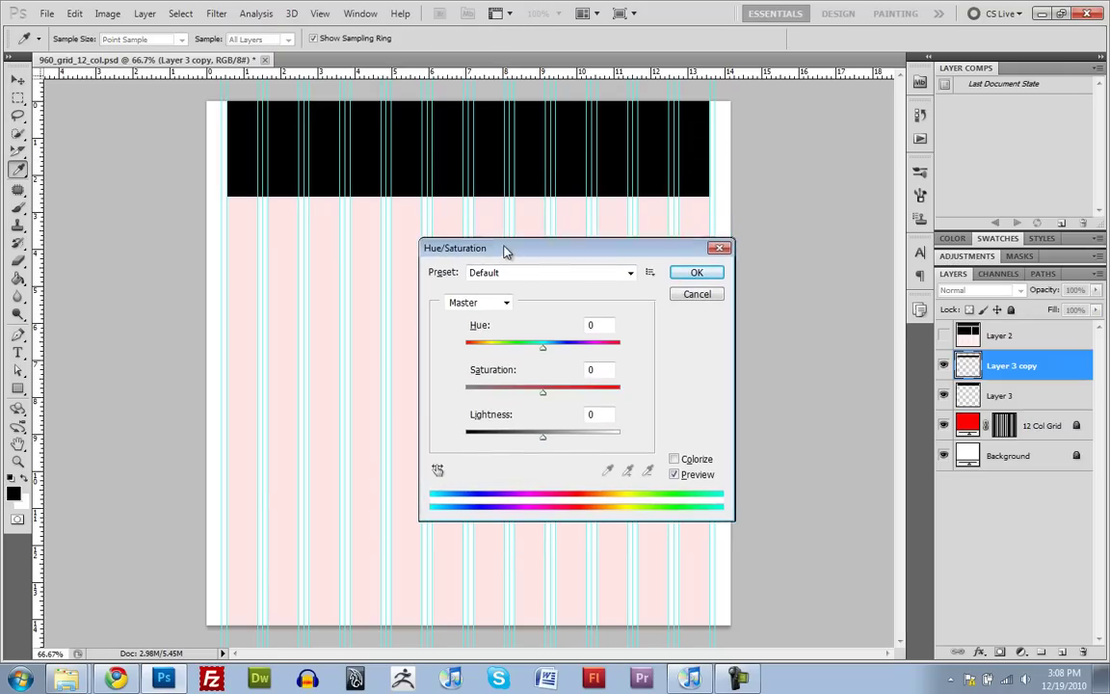
pyautogui.moveTo(544, 439); pyautogui.dragTo(568, 441)
pyautogui.click(692, 274)
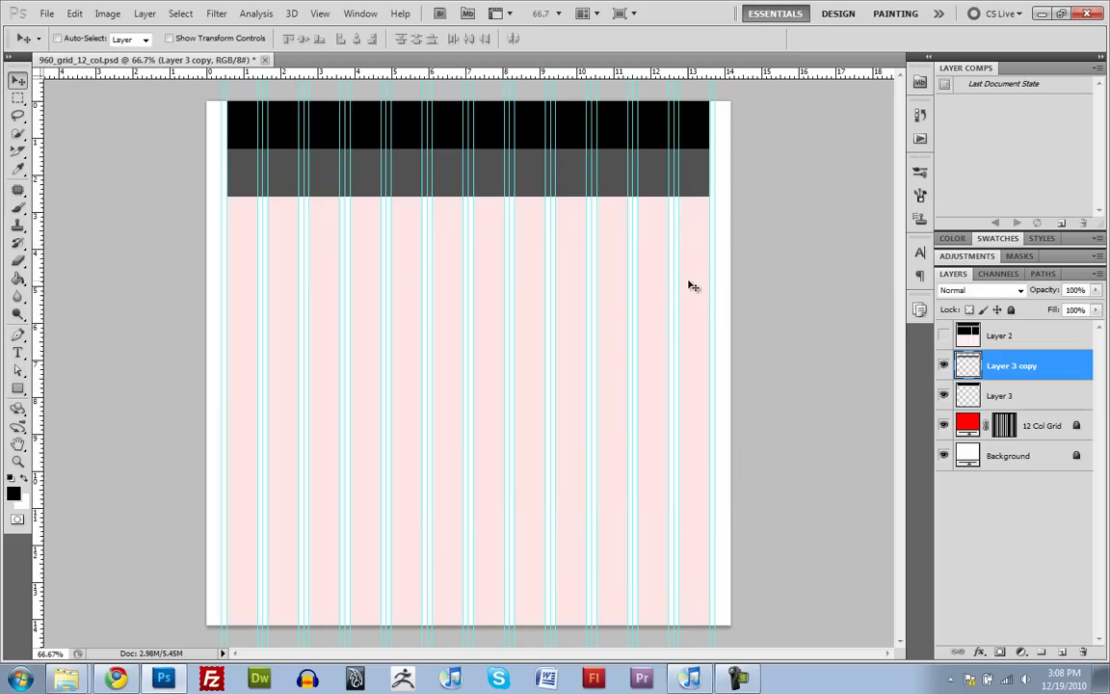
# - Shrink the grey bar to half its height with Free Transform
pyautogui.hotkey('ctrl', 't')
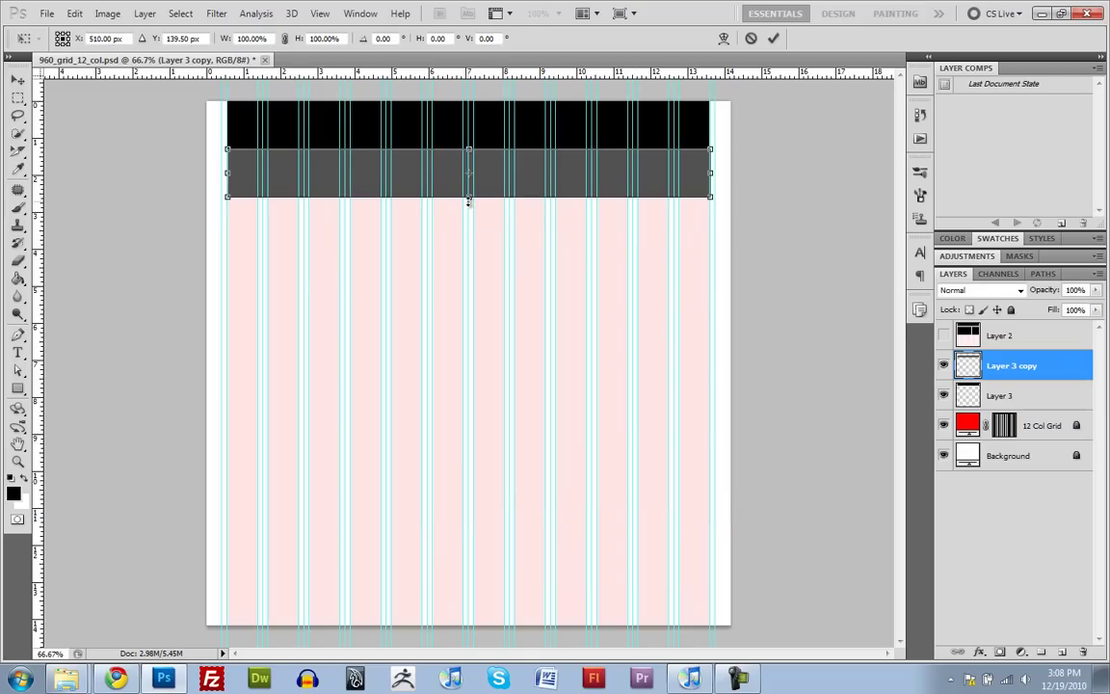
pyautogui.moveTo(468, 200); pyautogui.dragTo(470, 177)
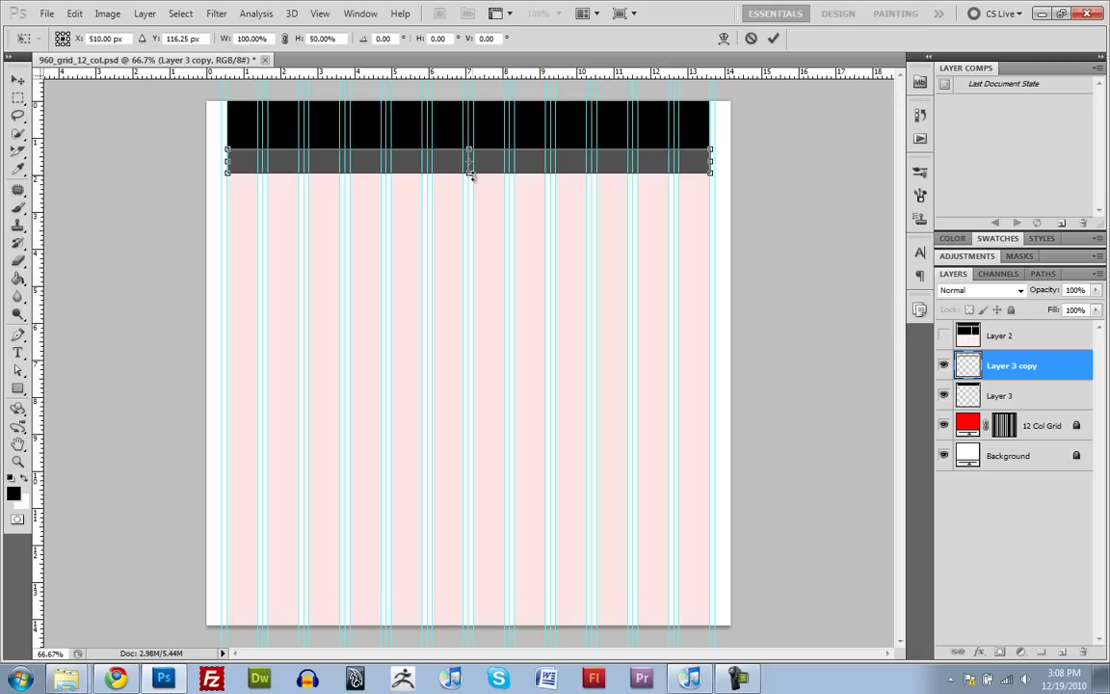
pyautogui.press('Return')
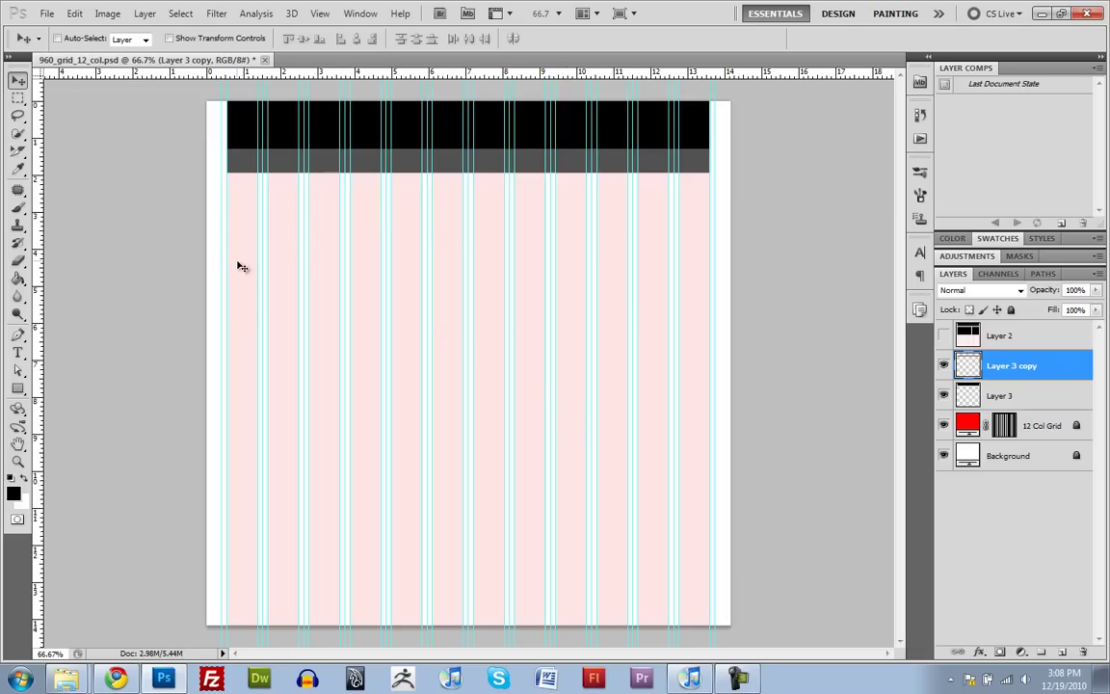
# - Set the Rectangular Marquee style to Fixed Ratio 16:9
pyautogui.click(16, 97)
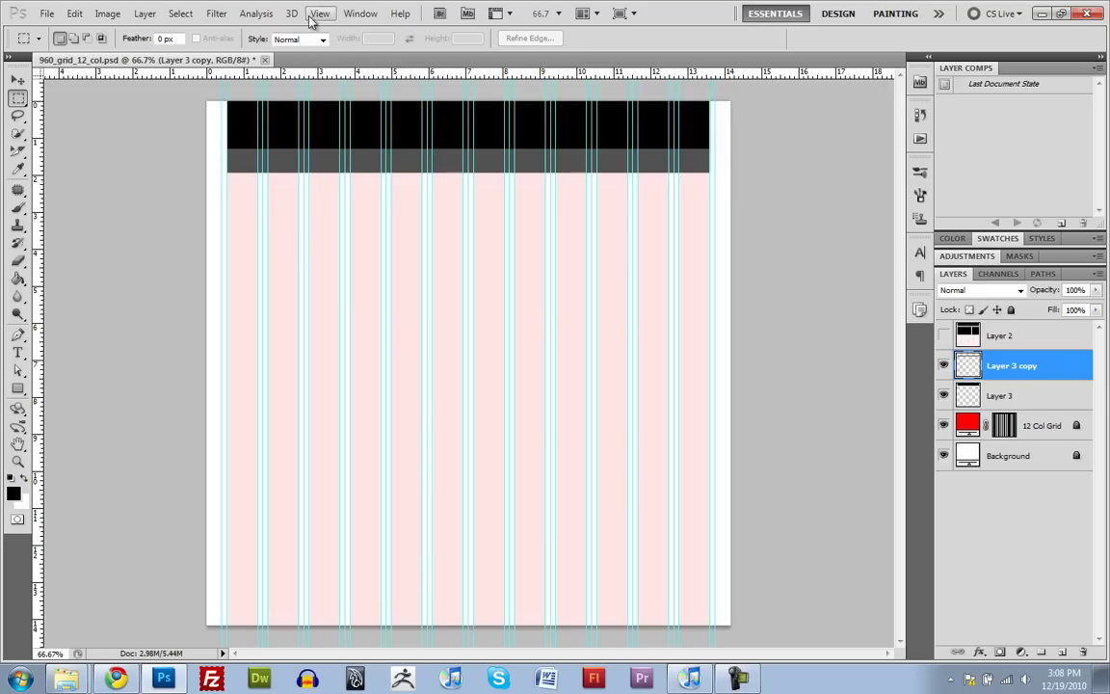
pyautogui.click(323, 40)
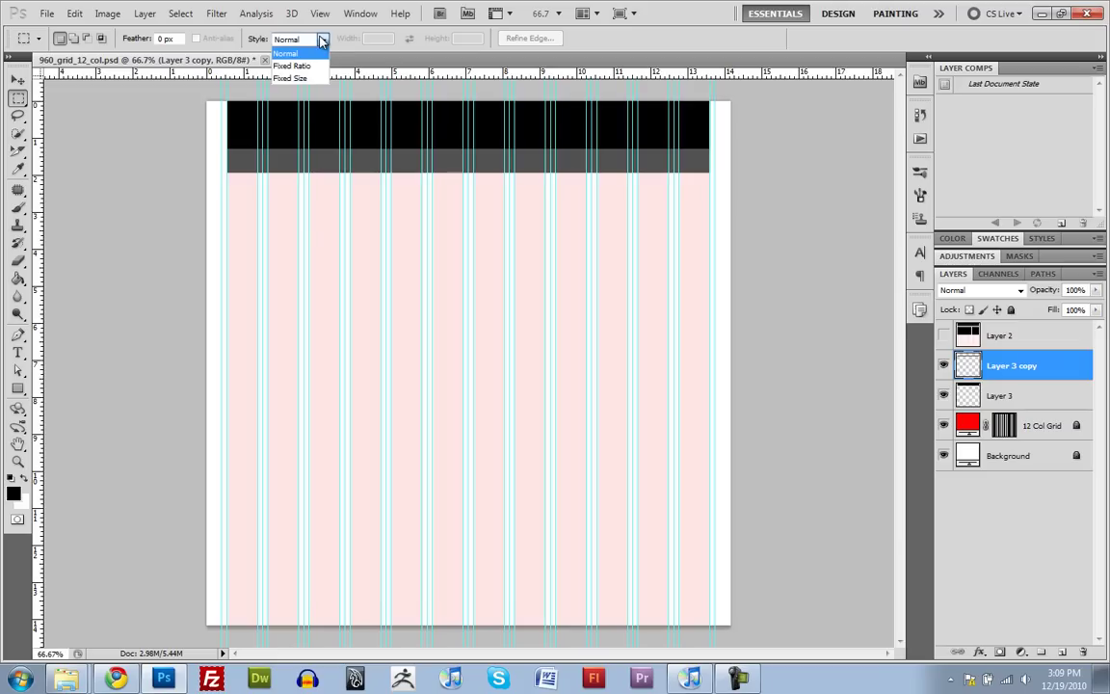
pyautogui.click(321, 43)
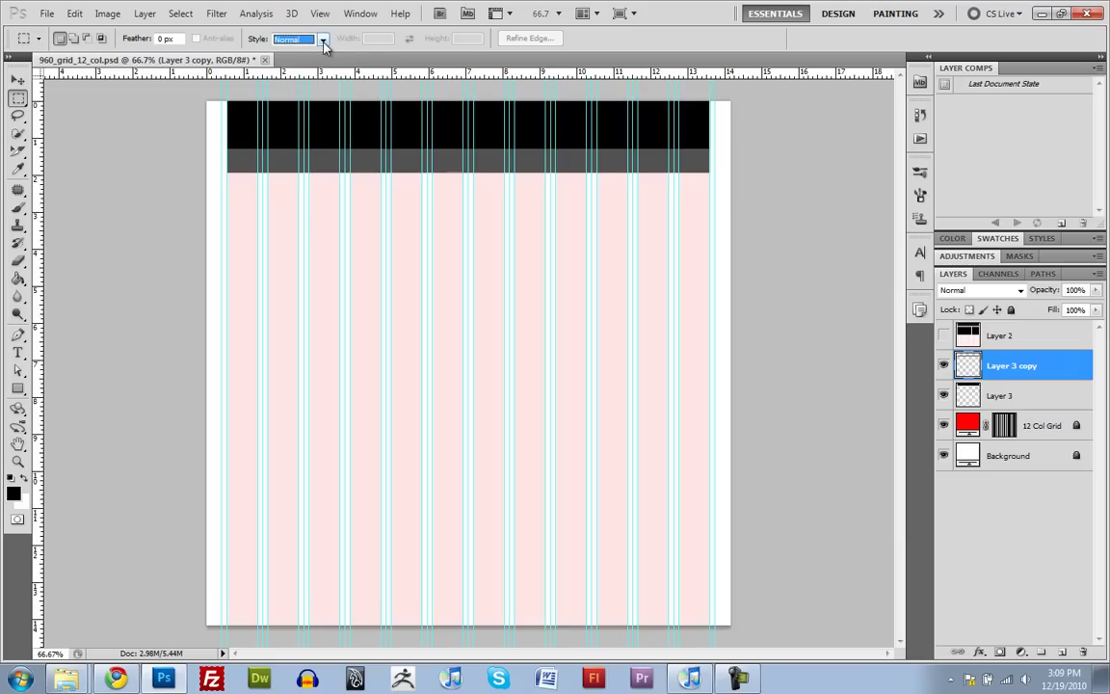
pyautogui.click(324, 42)
pyautogui.click(294, 60)
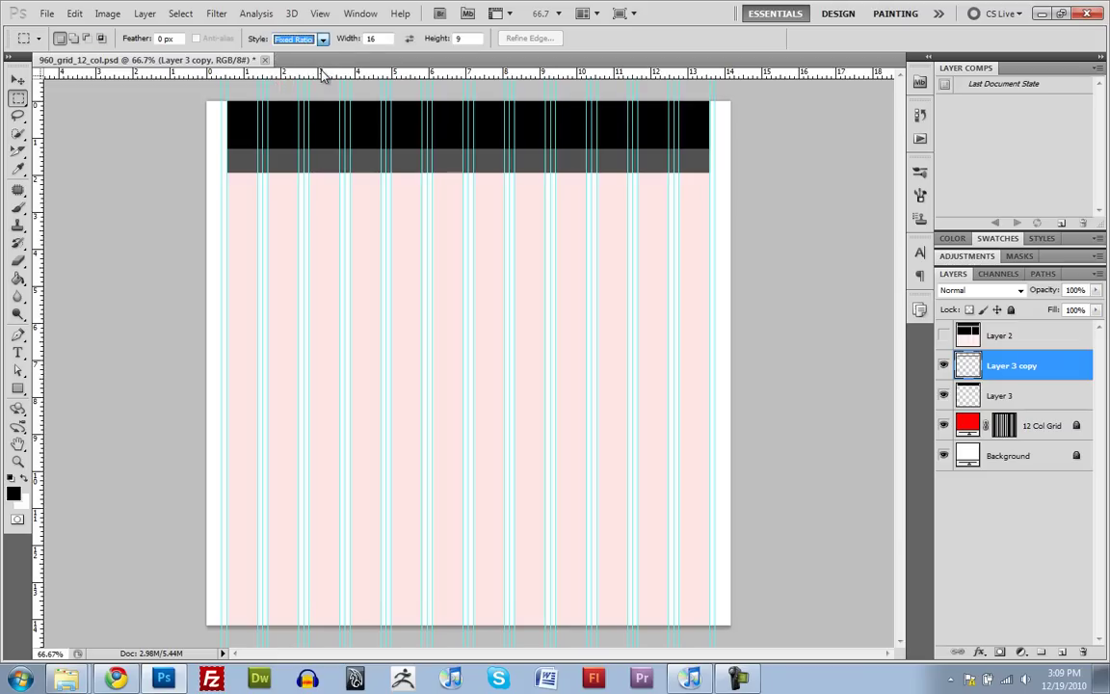
pyautogui.click(376, 38)
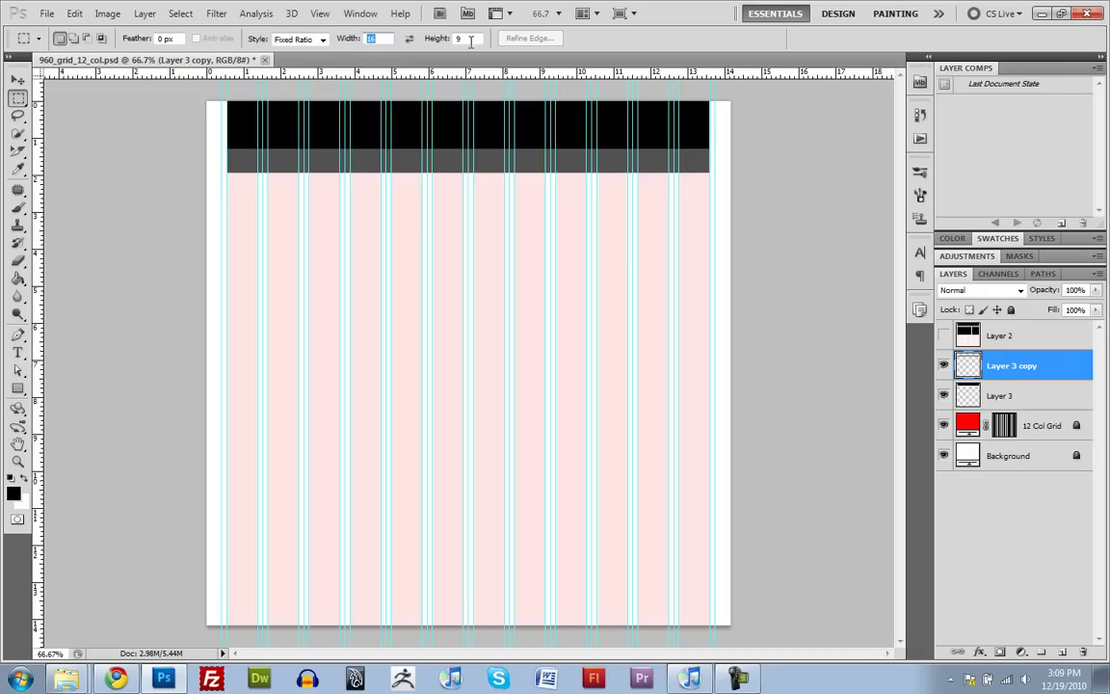
pyautogui.click(366, 39)
# - Select a 16:9 area below the grey strip covering the grid's left two-thirds
pyautogui.moveTo(718, 438); pyautogui.dragTo(634, 395)
pyautogui.moveTo(572, 351); pyautogui.dragTo(572, 376)
pyautogui.moveTo(573, 377); pyautogui.dragTo(561, 370)
pyautogui.moveTo(540, 399); pyautogui.dragTo(540, 400)
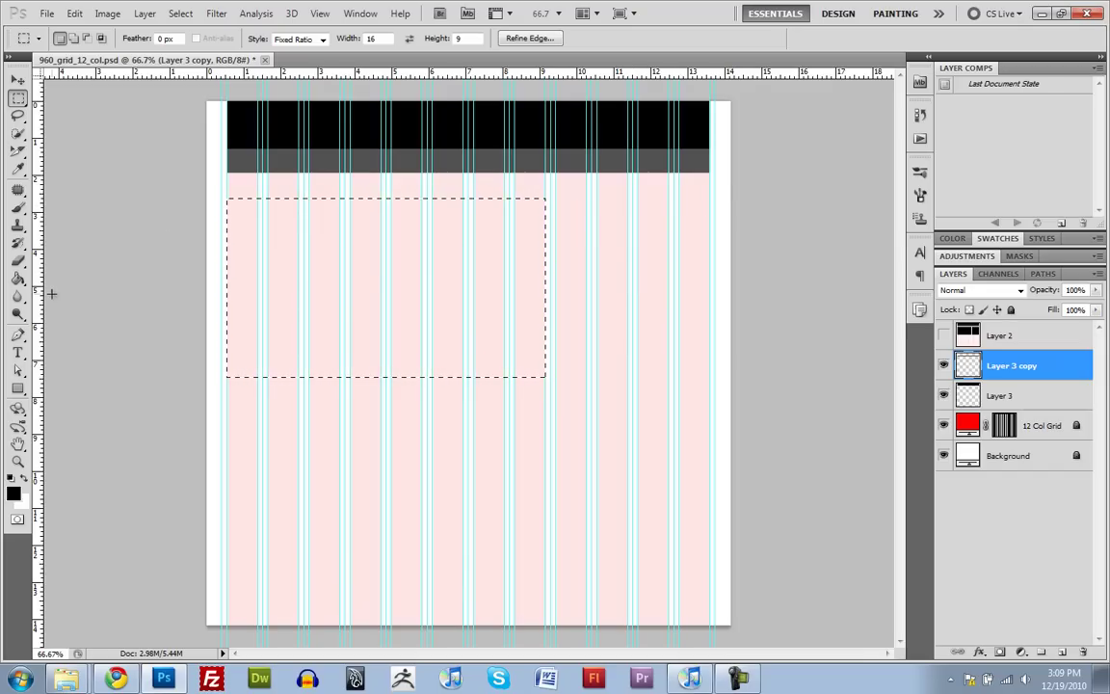
# - Fill the selection with black on a new Layer 4
pyautogui.click(17, 278)
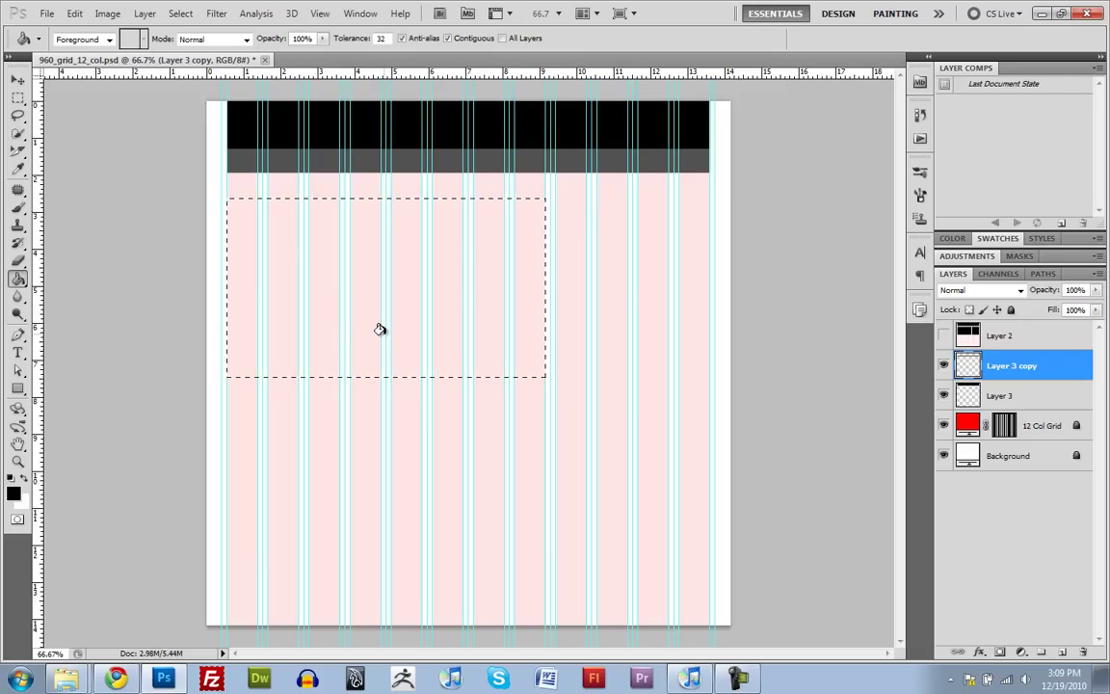
pyautogui.hotkey('ctrl', 'shift', 'n')
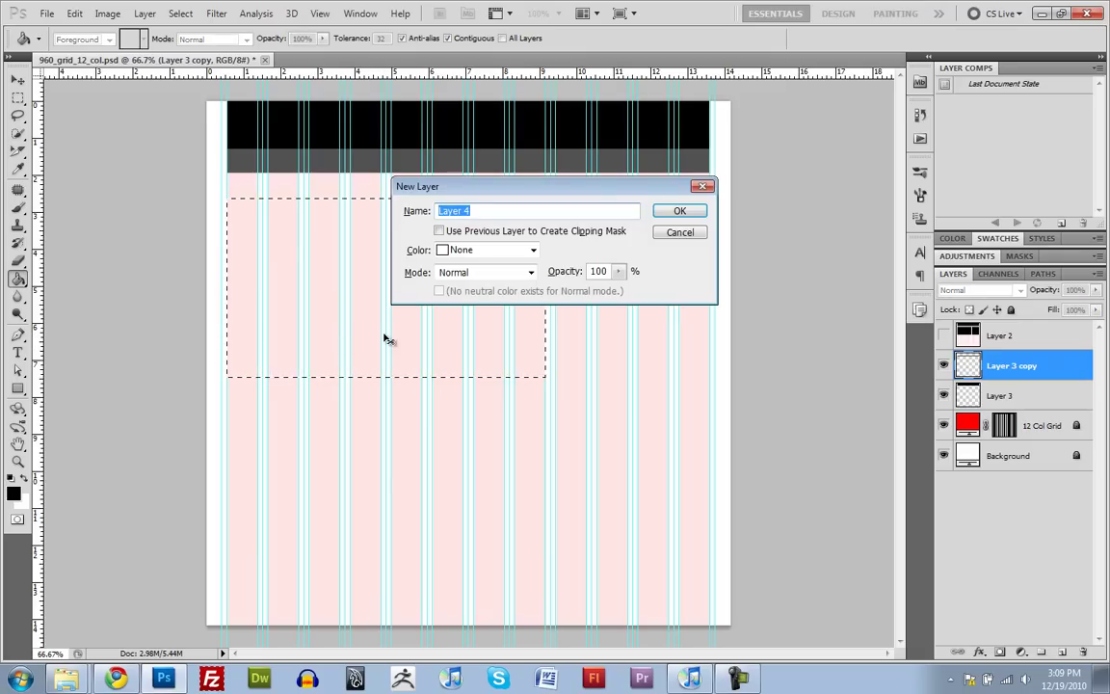
pyautogui.press('Return')
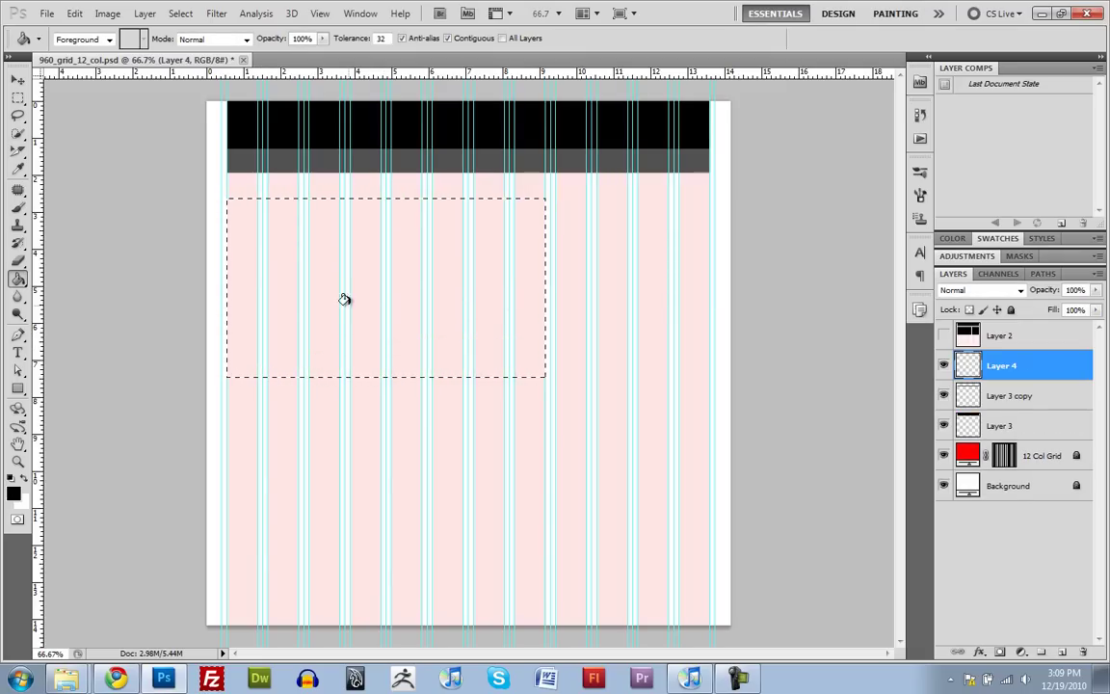
pyautogui.click(335, 275)
pyautogui.hotkey('ctrl', 'd')
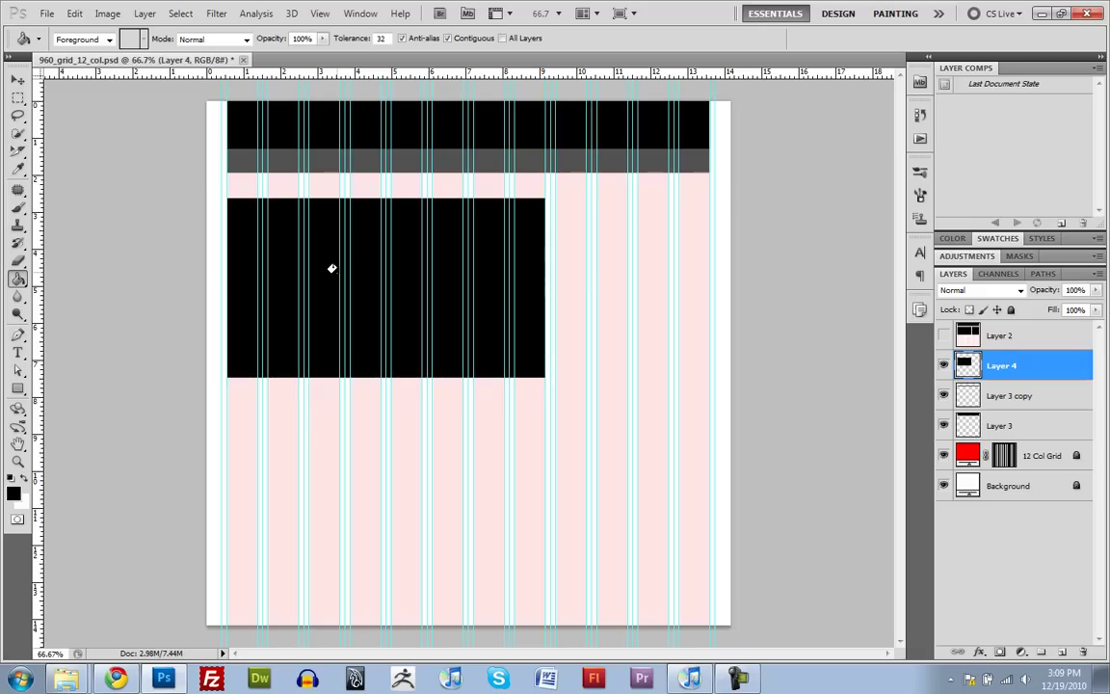
pyautogui.press('m')
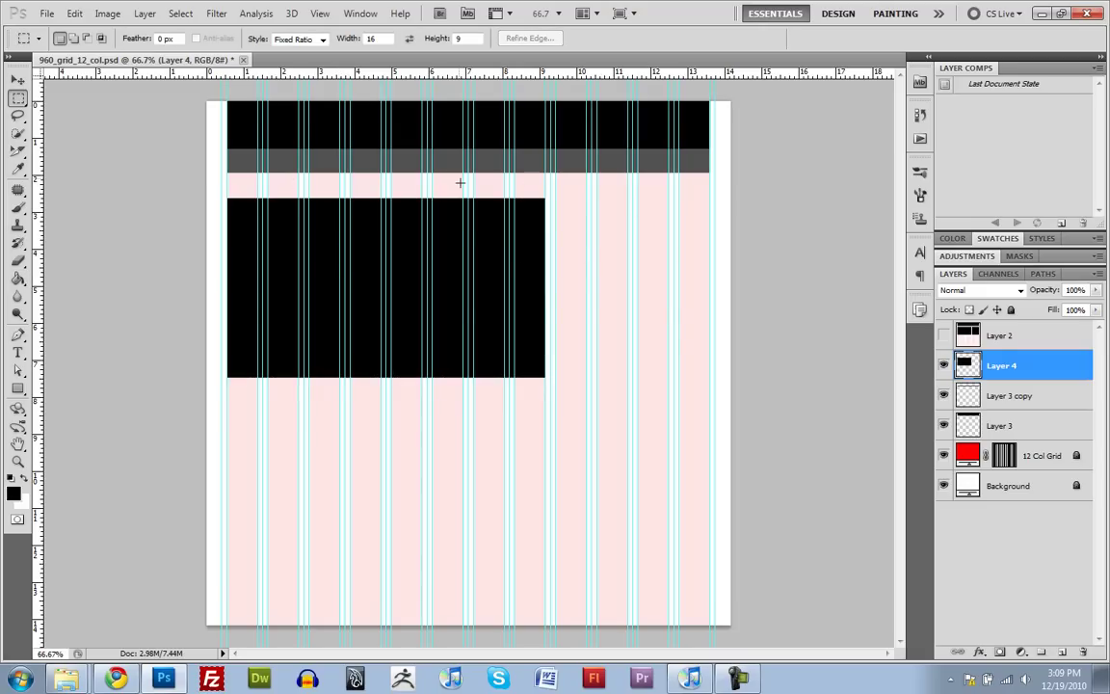
# - Set the marquee style back to Normal and select the area right of the large block
pyautogui.moveTo(460, 182); pyautogui.dragTo(637, 329)
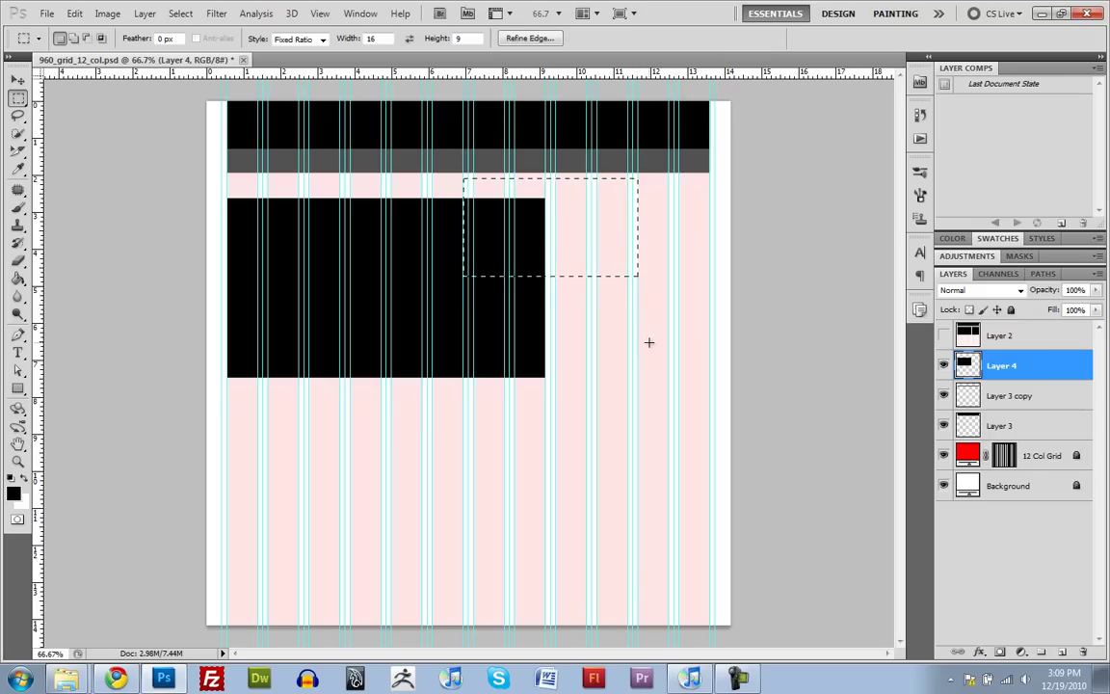
pyautogui.click(559, 250)
pyautogui.click(313, 40)
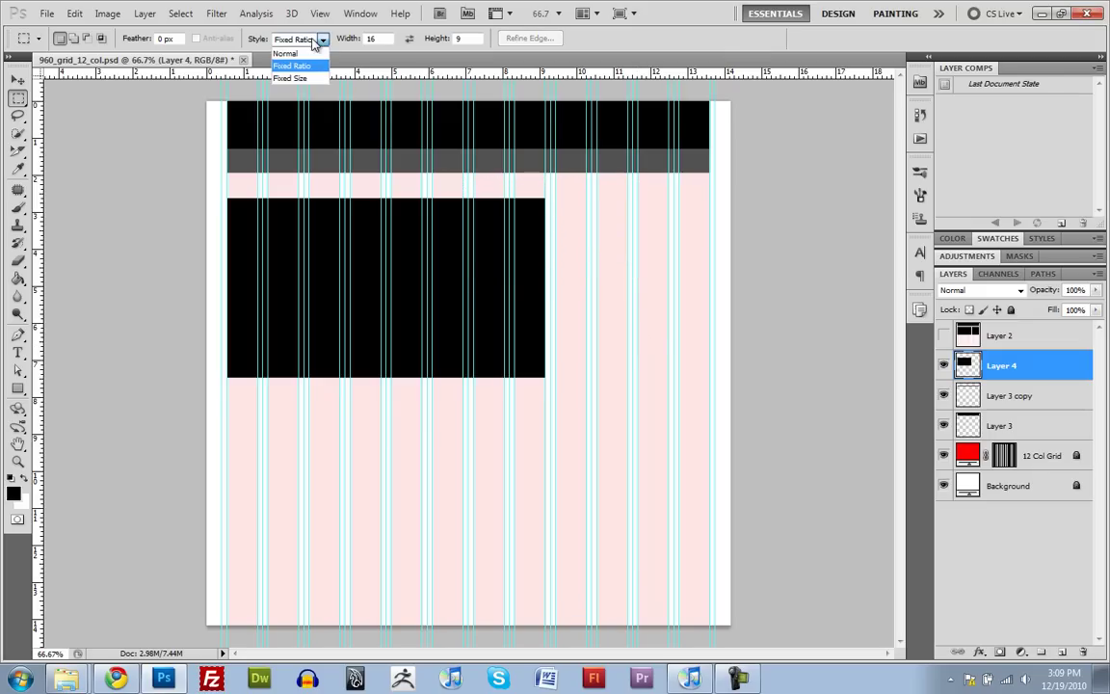
pyautogui.click(287, 49)
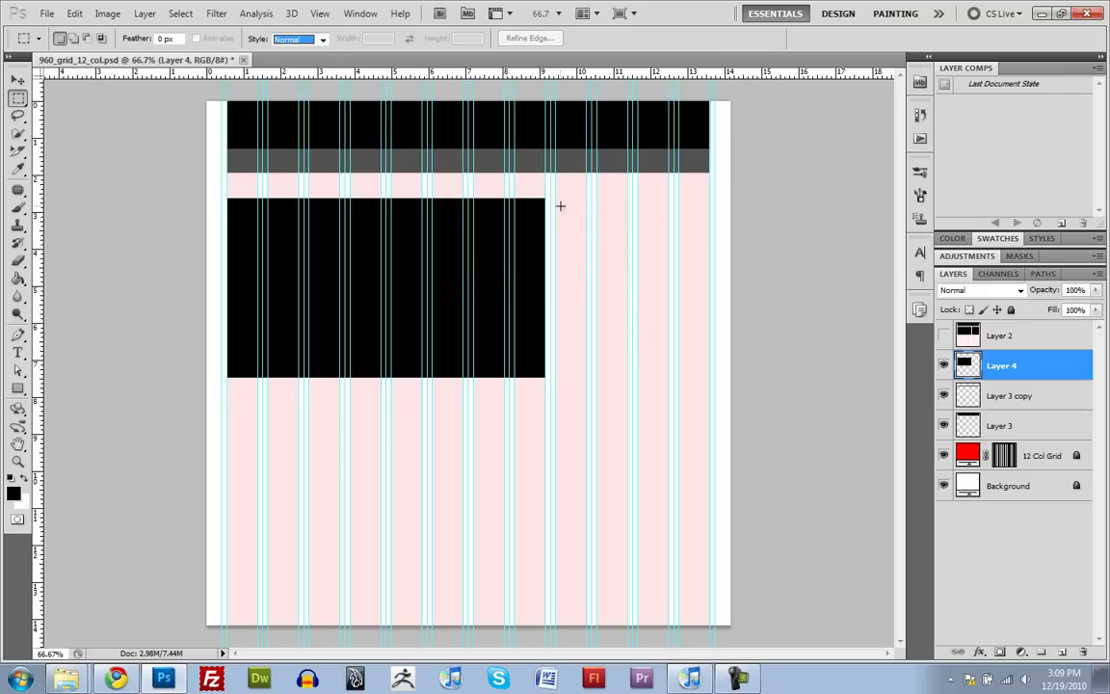
pyautogui.moveTo(562, 216)
pyautogui.mouseDown()
pyautogui.moveTo(708, 390)
pyautogui.moveTo(669, 338)
pyautogui.moveTo(665, 301)
pyautogui.moveTo(668, 326)
pyautogui.moveTo(660, 316)
pyautogui.moveTo(716, 386)
pyautogui.moveTo(708, 377)
pyautogui.mouseUp()
# - Fill that area with black on a new Layer 5
pyautogui.press('g')
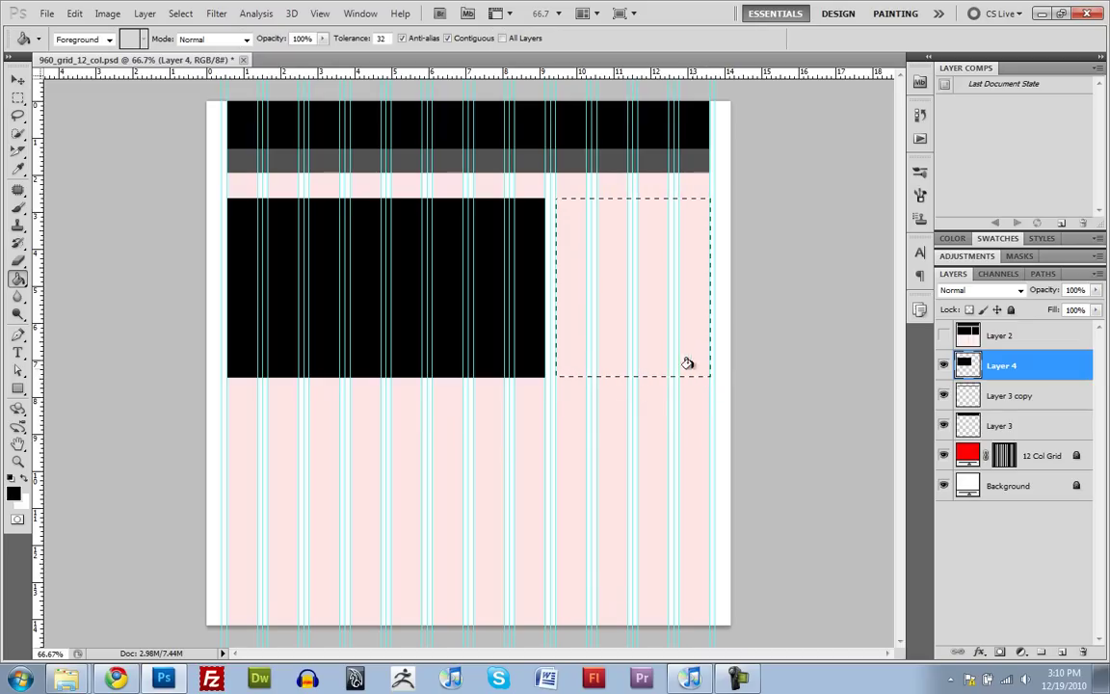
pyautogui.hotkey('ctrl', 'shift', 'n')
pyautogui.press('Return')
pyautogui.click(602, 278)
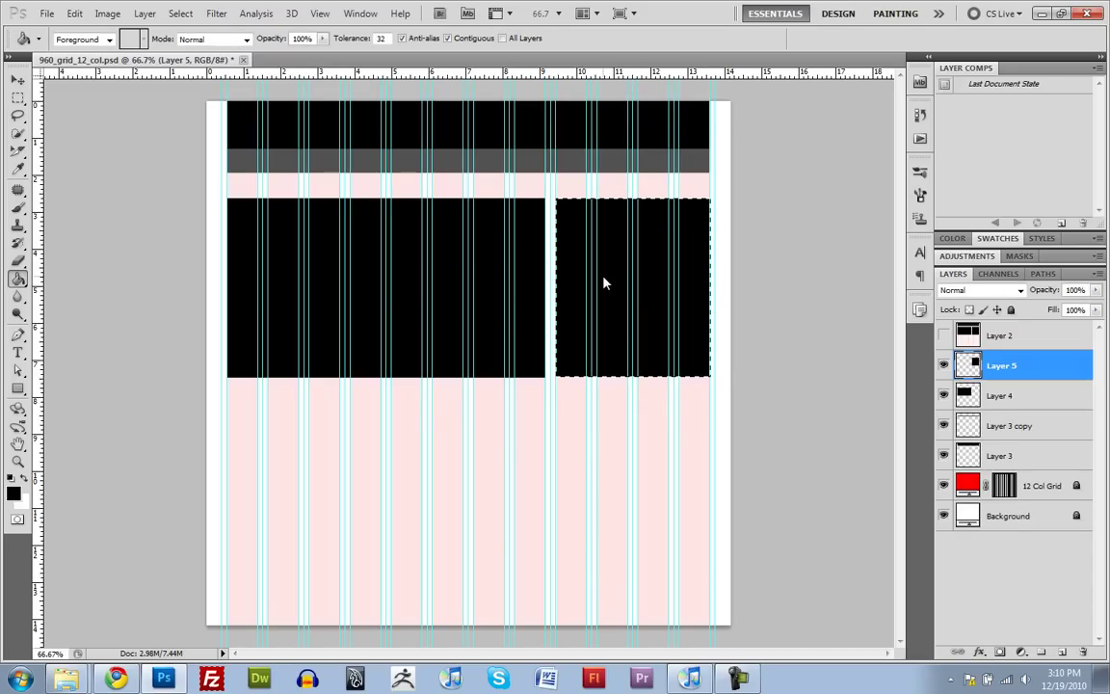
pyautogui.hotkey('ctrl', 'd')
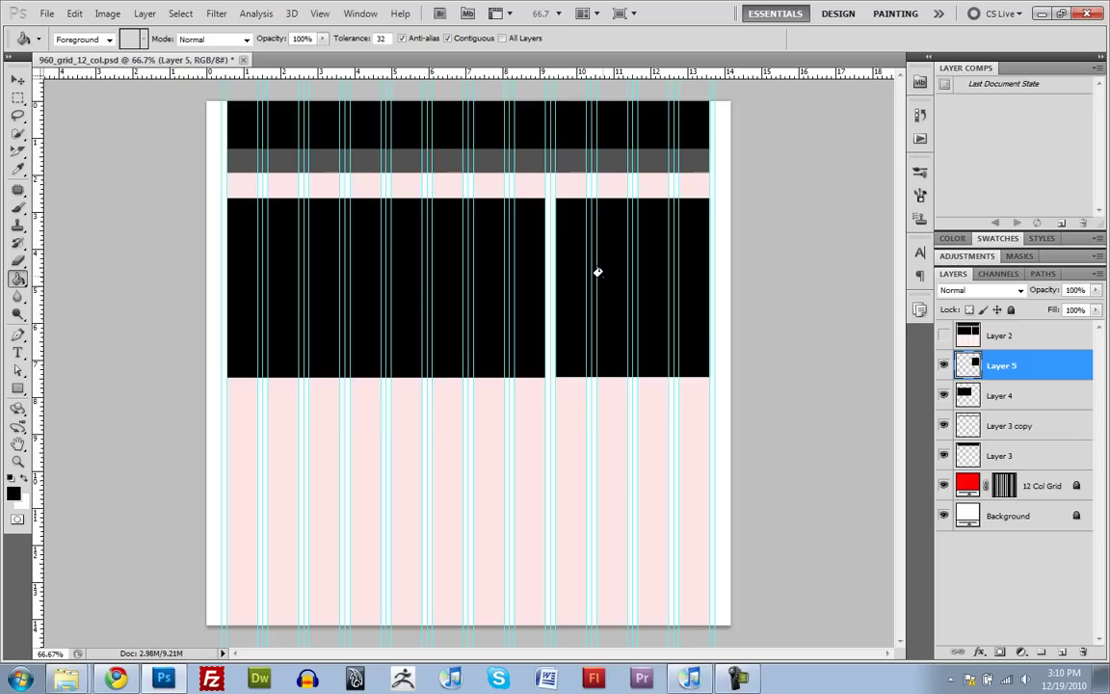
# - Transform the new block so its top and bottom edges match the left block
pyautogui.hotkey('ctrl', 't')
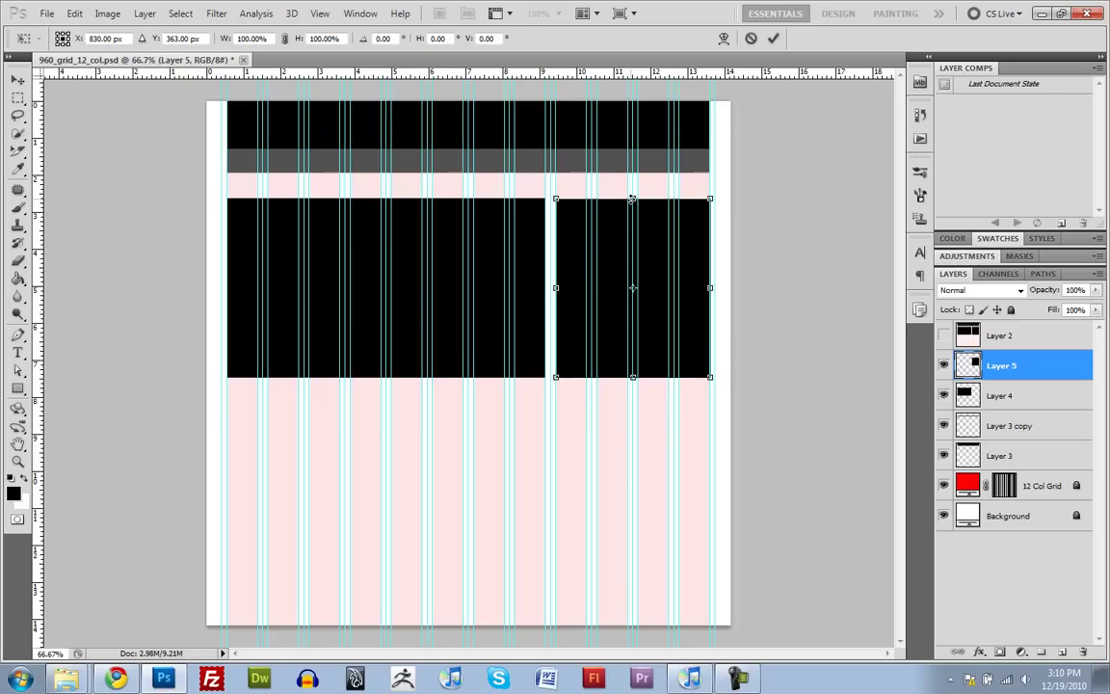
pyautogui.moveTo(632, 199)
pyautogui.mouseDown()
pyautogui.moveTo(634, 238)
pyautogui.moveTo(633, 188)
pyautogui.moveTo(633, 229)
pyautogui.moveTo(634, 200)
pyautogui.mouseUp()
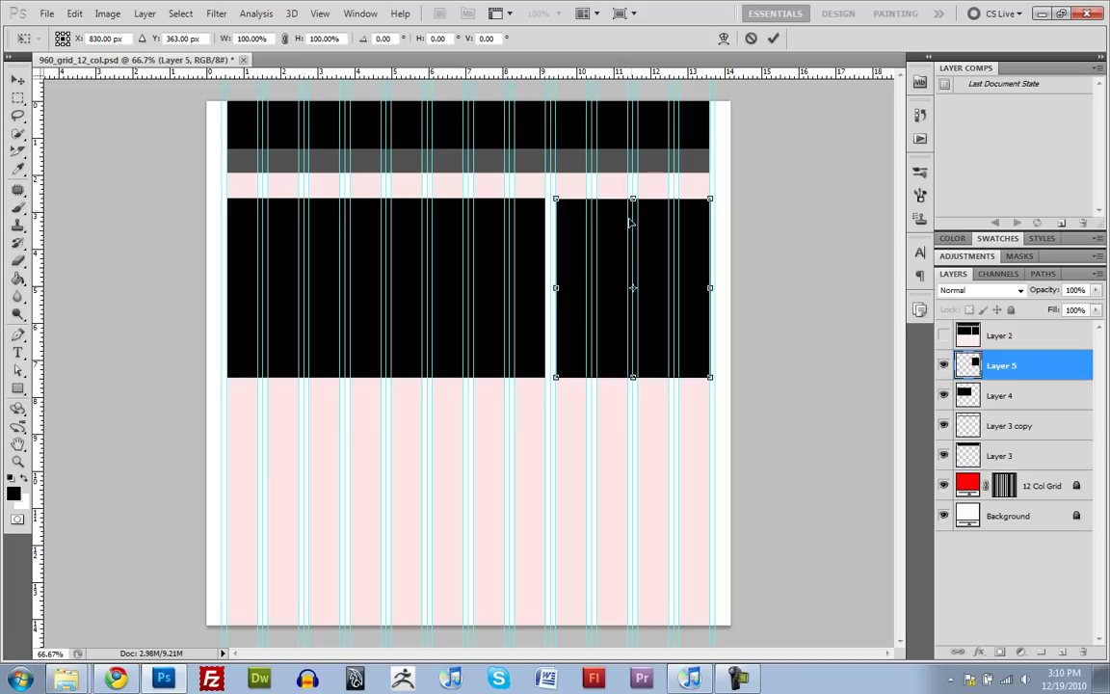
pyautogui.moveTo(634, 381)
pyautogui.mouseDown()
pyautogui.moveTo(635, 349)
pyautogui.moveTo(639, 383)
pyautogui.mouseUp()
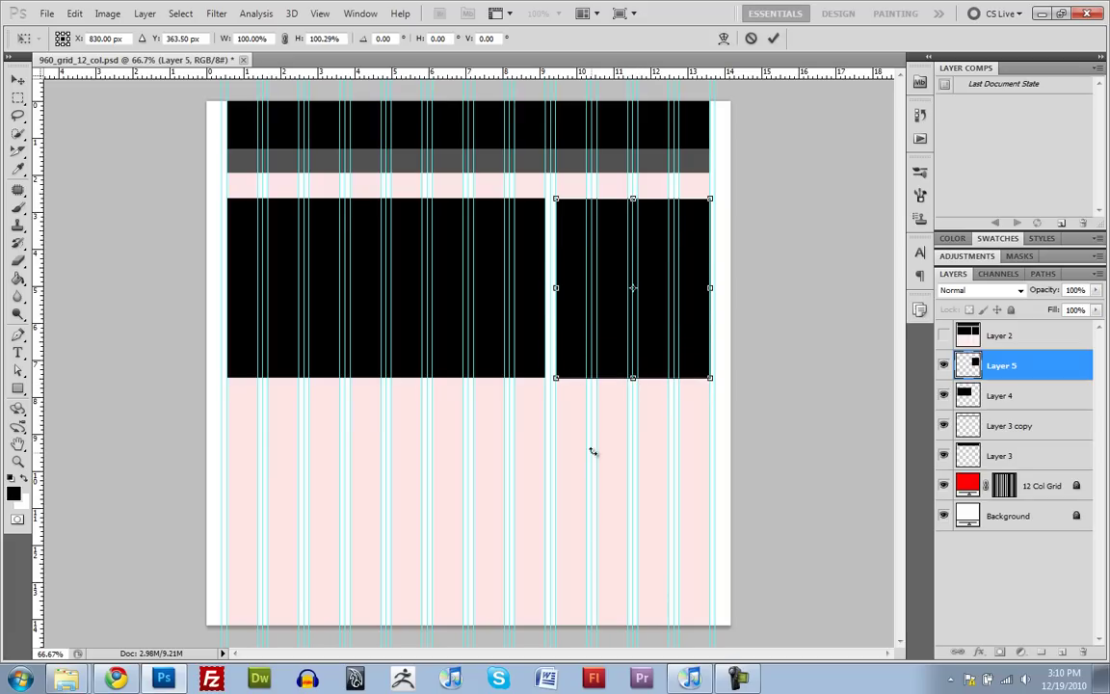
pyautogui.press('Return')
pyautogui.press('g')
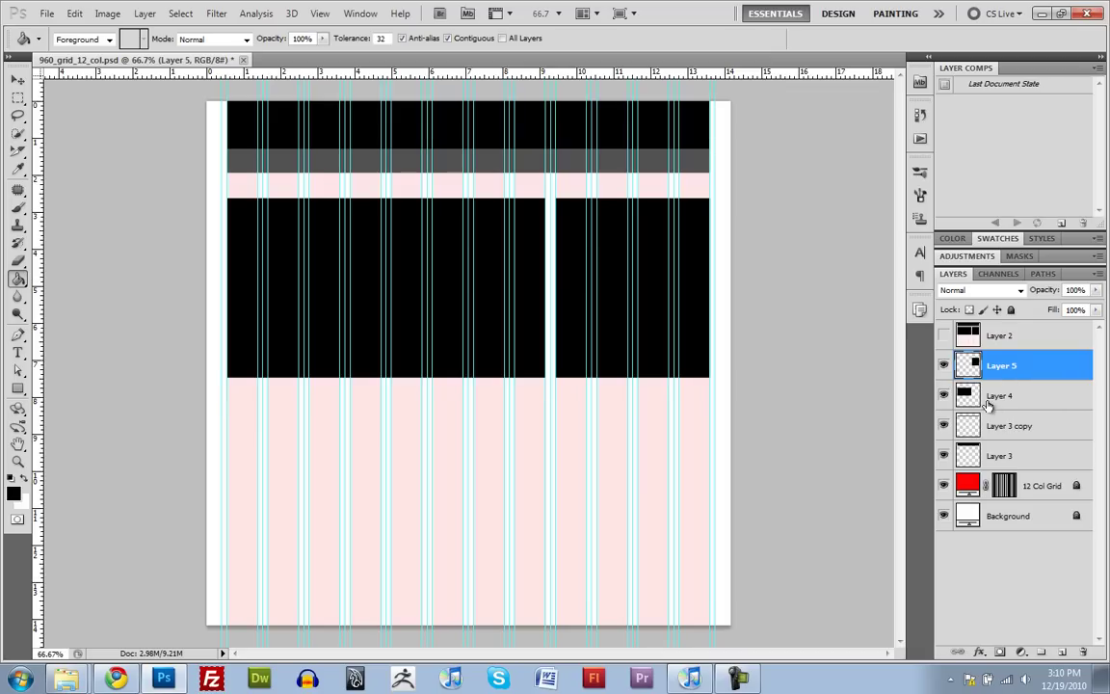
pyautogui.click(969, 459)
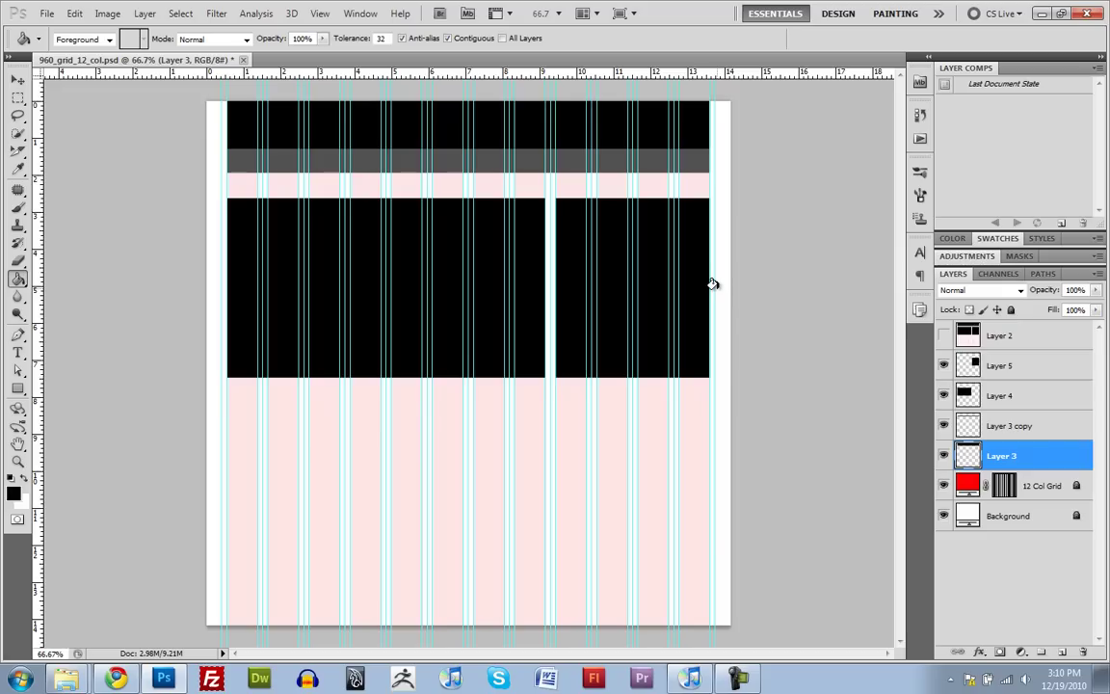
pyautogui.hotkey('ctrl', 't')
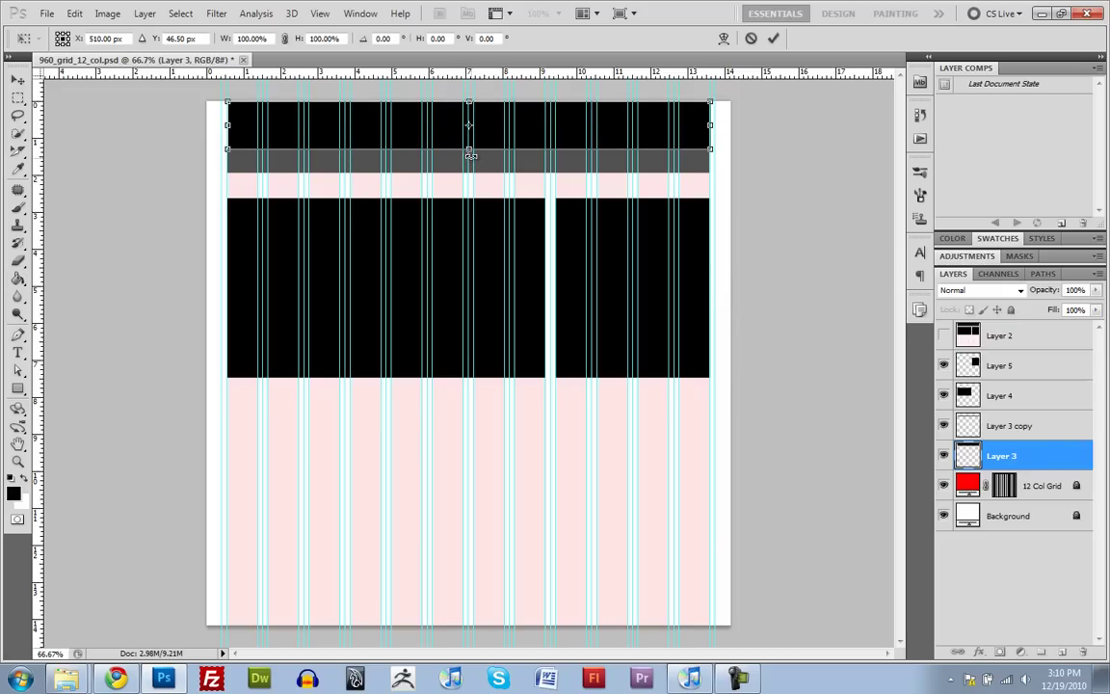
pyautogui.keyDown('ctrl'); pyautogui.click(484, 165); pyautogui.keyUp('ctrl')
pyautogui.scroll(3, 520, 222)
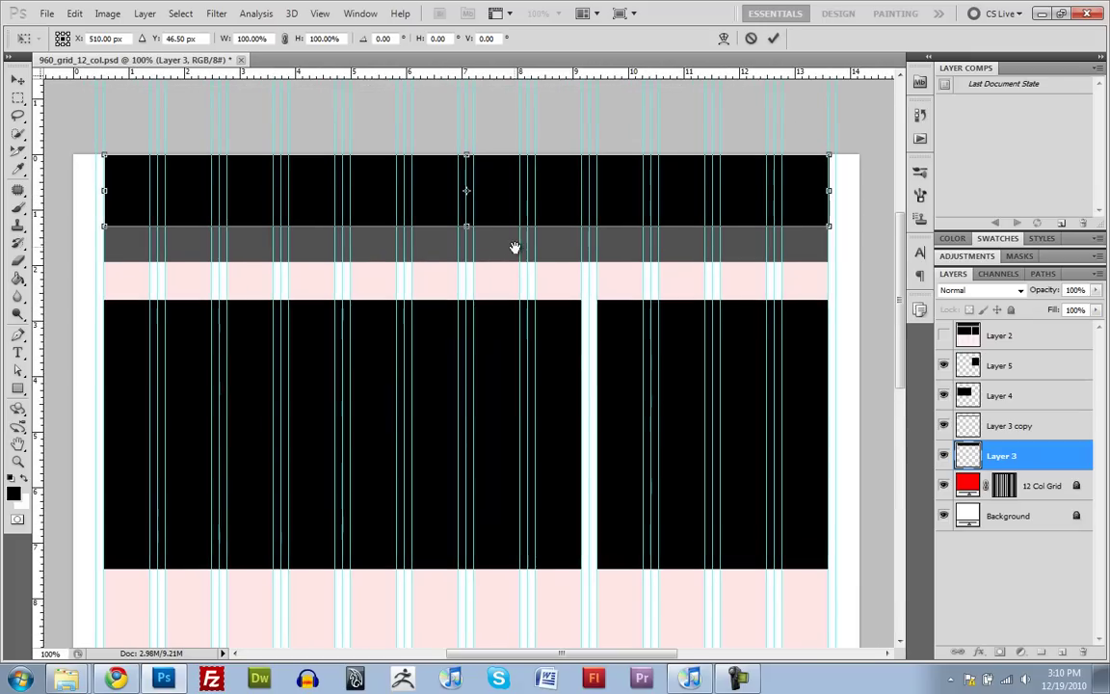
pyautogui.moveTo(560, 338); pyautogui.dragTo(540, 296)
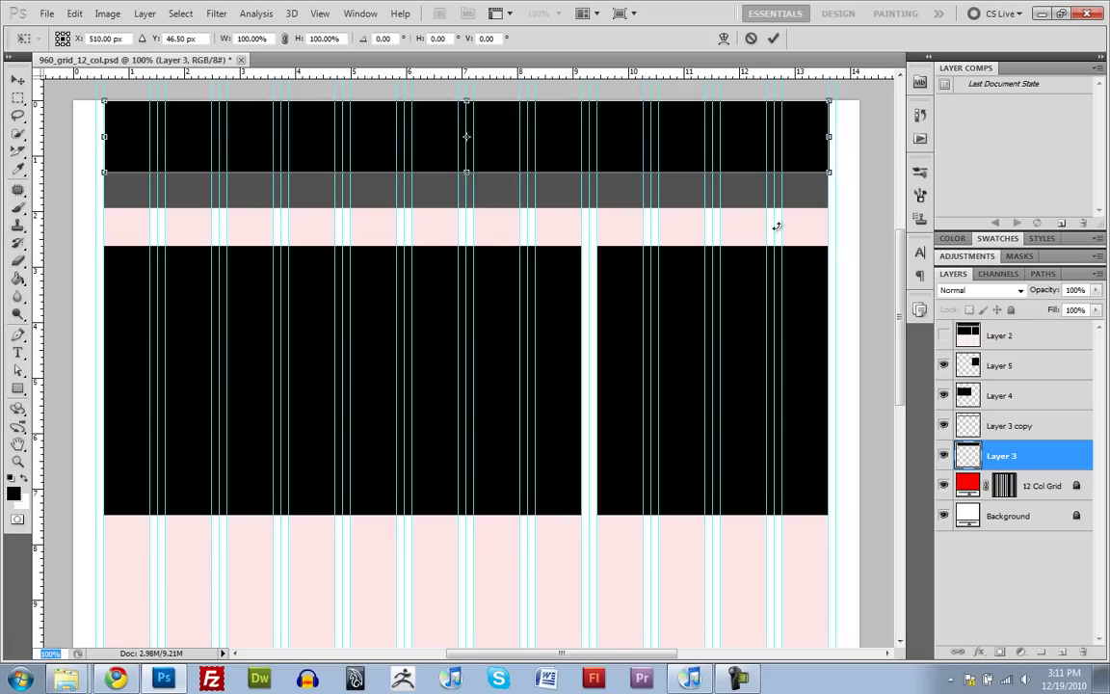
pyautogui.keyDown('ctrl'); pyautogui.keyDown('alt'); pyautogui.click(614, 195); pyautogui.keyUp('alt'); pyautogui.keyUp('ctrl')
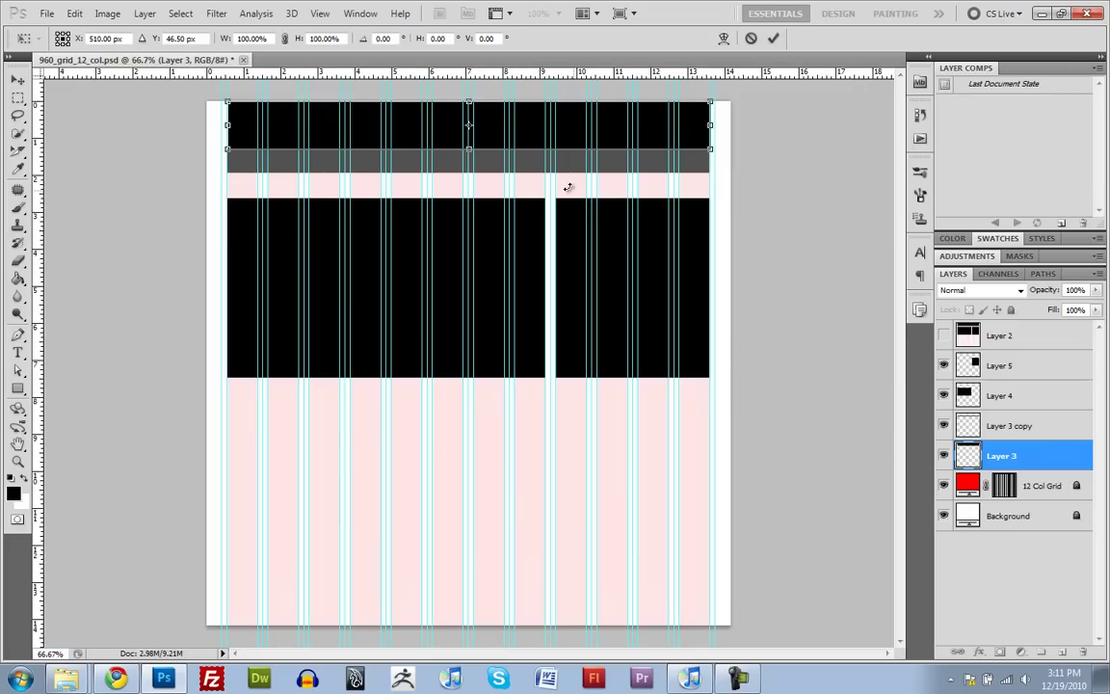
pyautogui.keyDown('ctrl'); pyautogui.click(514, 158); pyautogui.keyUp('ctrl')
pyautogui.moveTo(520, 137); pyautogui.dragTo(463, 186)
# - Move the grey nav bar on Layer 3 copy slightly lower
pyautogui.press('Return')
pyautogui.press('g')
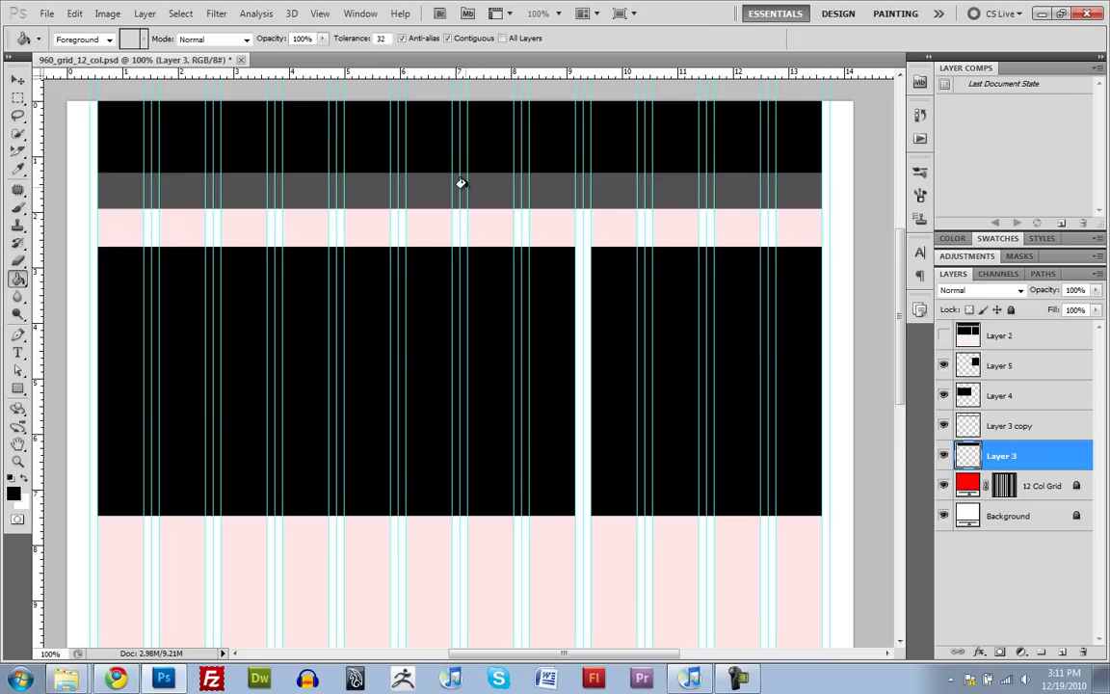
pyautogui.click(1014, 436)
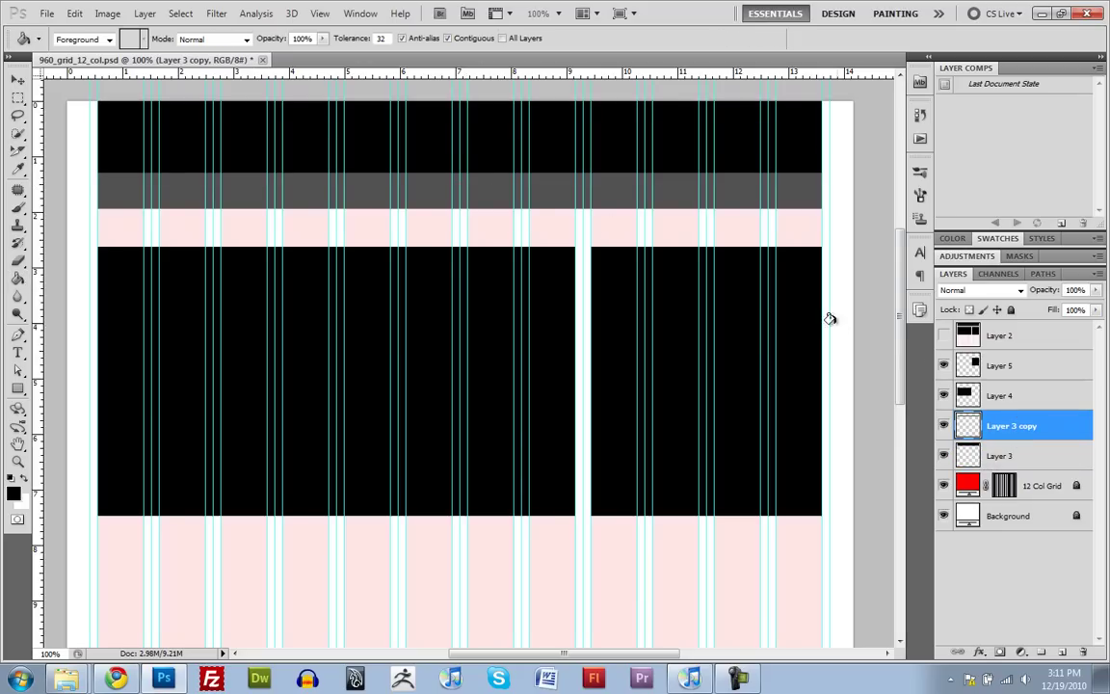
pyautogui.press('v')
pyautogui.moveTo(498, 195)
pyautogui.mouseDown()
pyautogui.moveTo(497, 213)
pyautogui.moveTo(495, 198)
pyautogui.mouseUp()
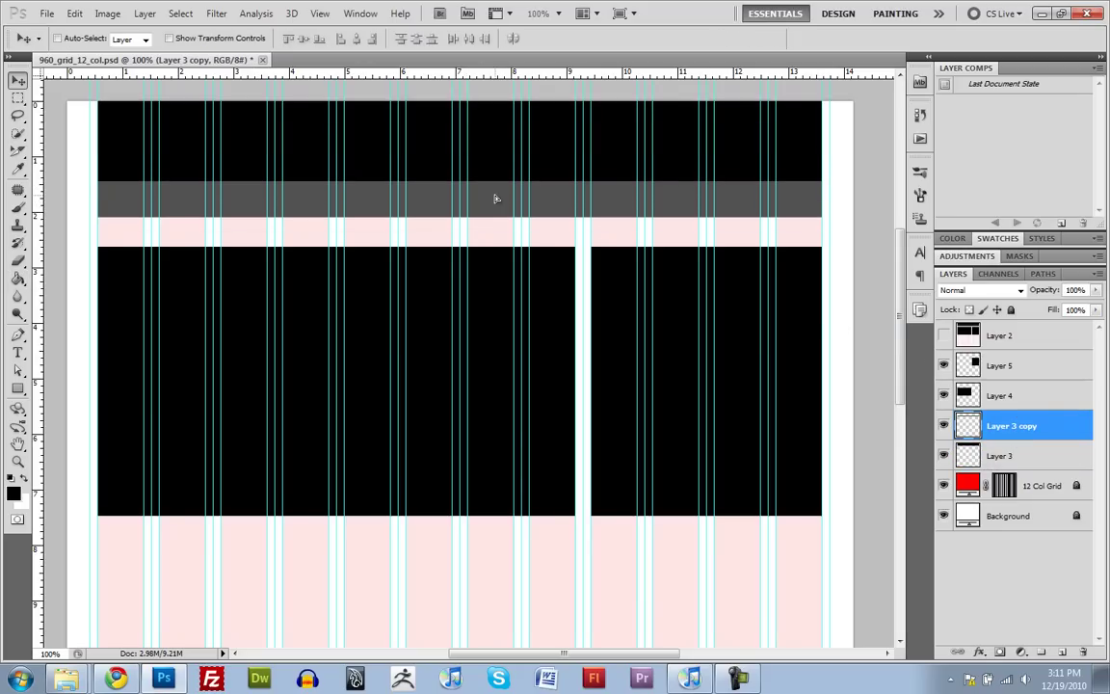
# - Move both black content blocks (Layers 4 and 5) down together, leaving a pink gap
pyautogui.click(963, 395)
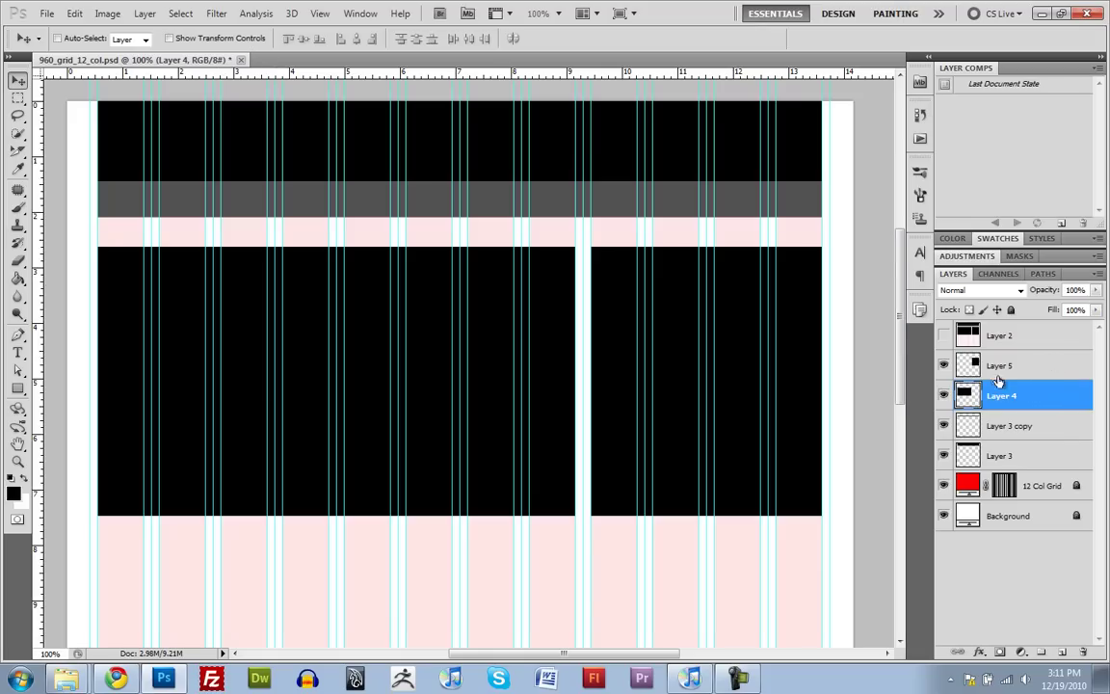
pyautogui.keyDown('shift'); pyautogui.click(1036, 367); pyautogui.keyUp('shift')
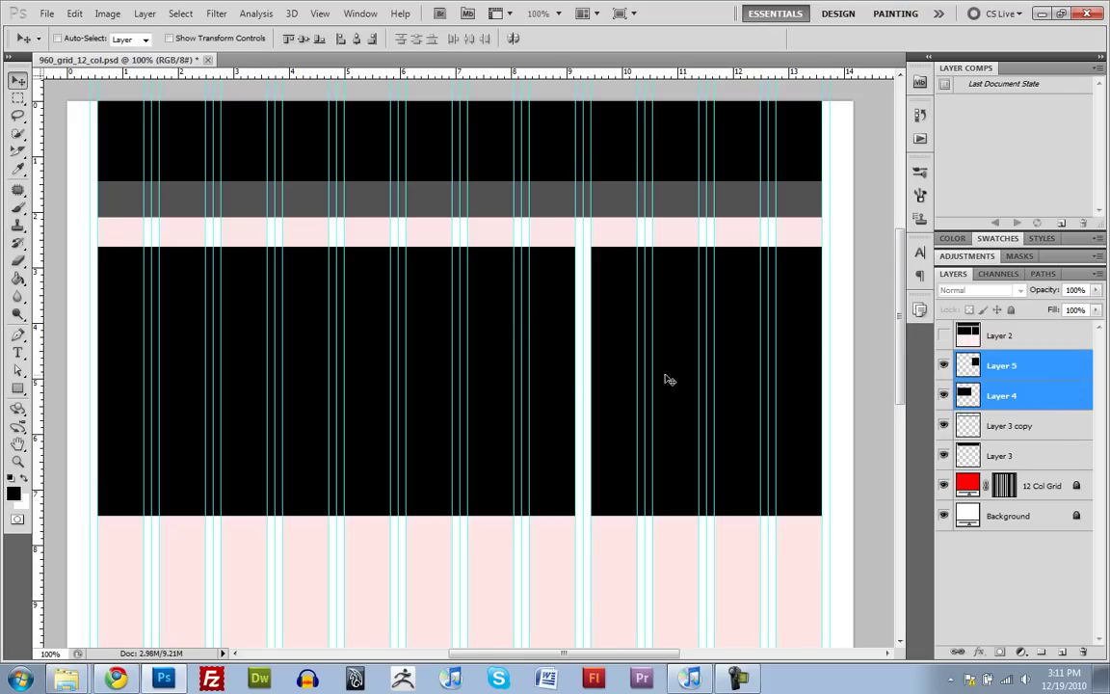
pyautogui.moveTo(493, 281); pyautogui.dragTo(492, 289)
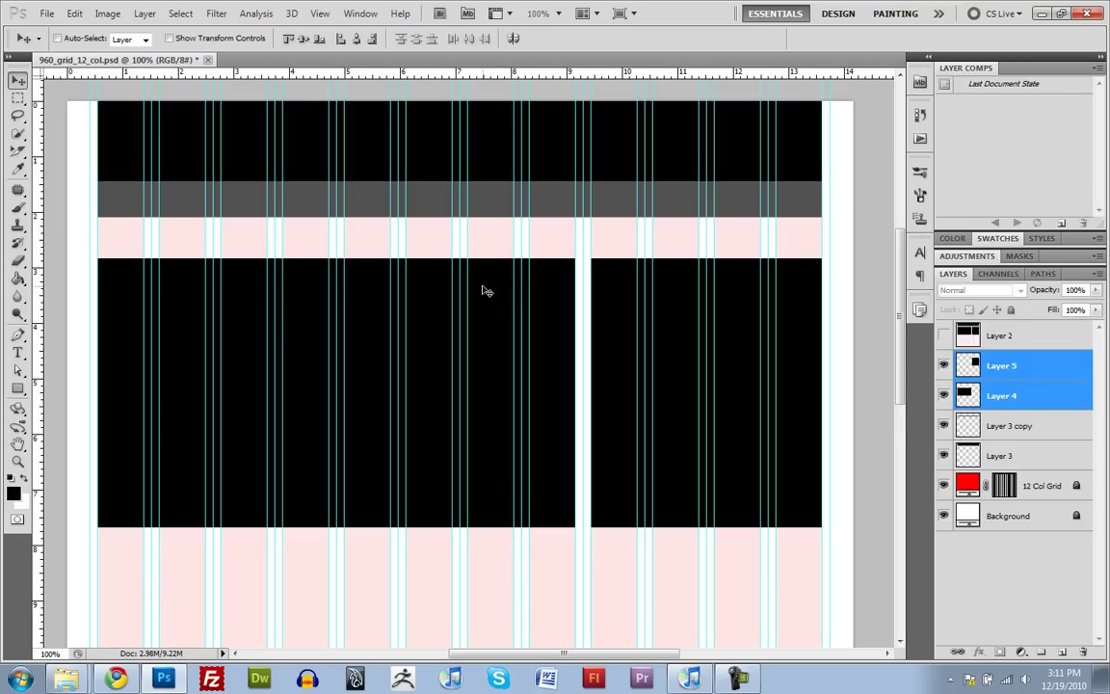
pyautogui.press('Down')
pyautogui.press('Down')
pyautogui.press('Down')
pyautogui.press('Down')
pyautogui.press('Down')
pyautogui.press('Down')
pyautogui.press('Down')
pyautogui.press('Down')
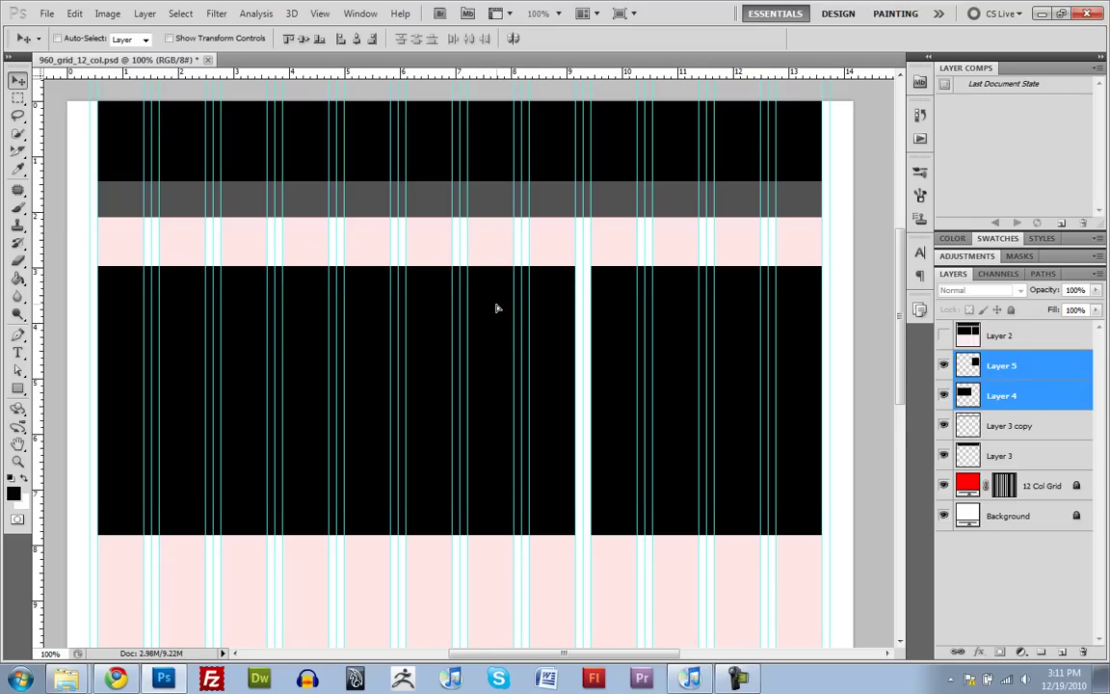
pyautogui.press('Up')
pyautogui.press('Up')
pyautogui.press('Up')
pyautogui.press('Up')
pyautogui.press('Up')
pyautogui.press('Up')
pyautogui.press('Up')
pyautogui.press('Up')
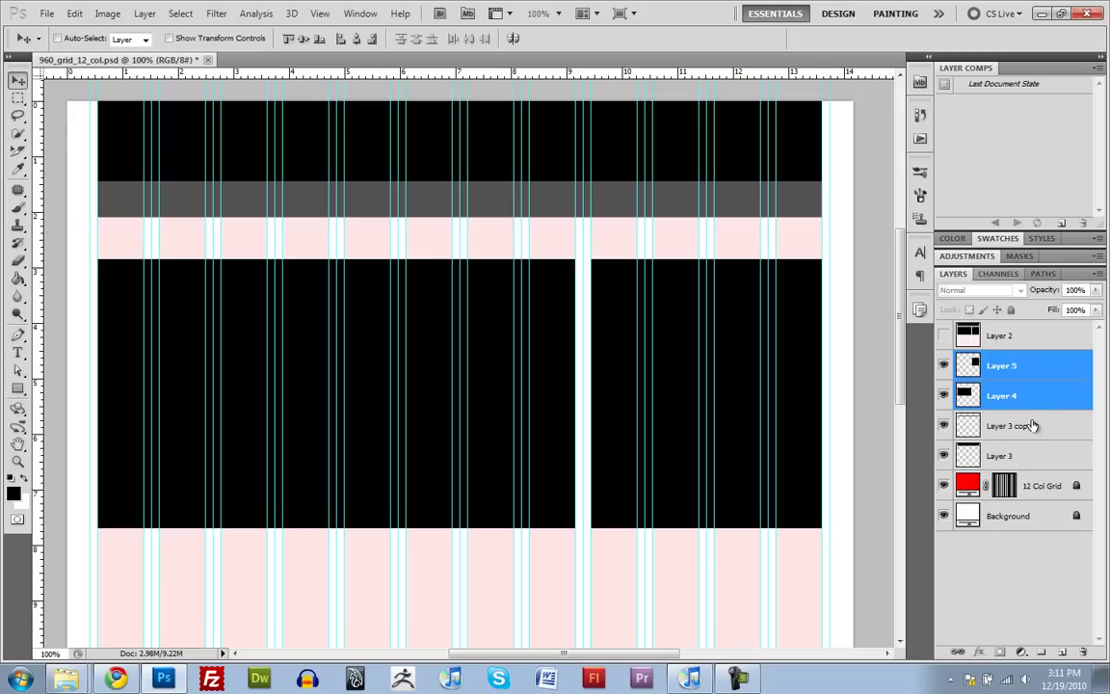
pyautogui.hotkey('alt', ']')
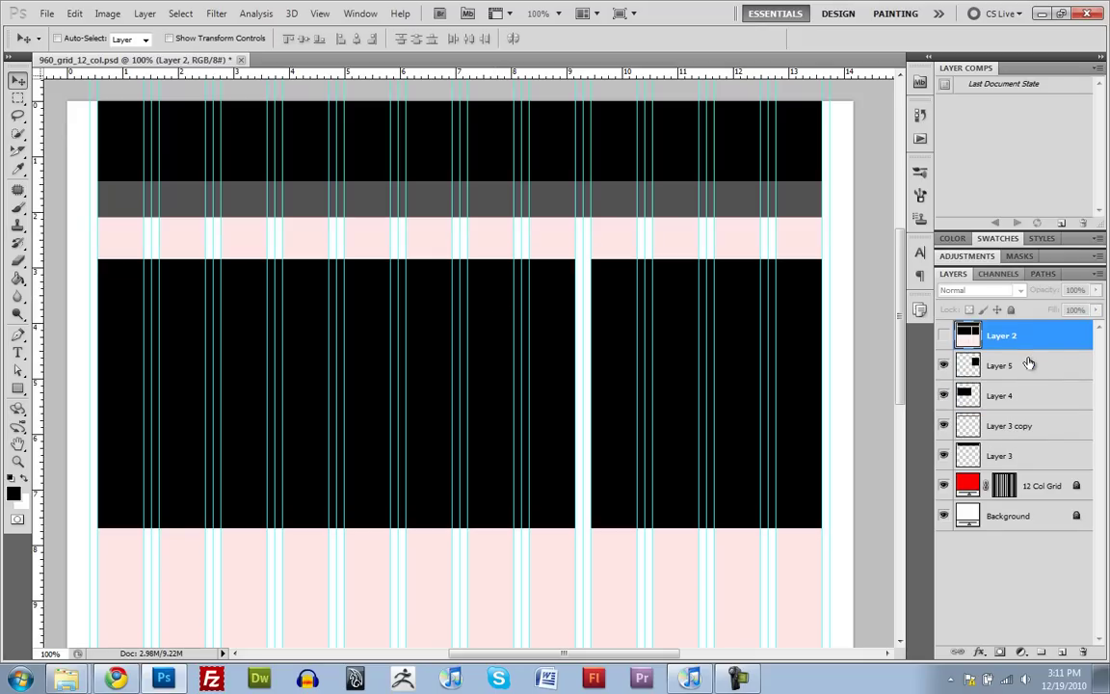
# - Add the author's name as a text line at the header's top-left
pyautogui.click(1030, 369)
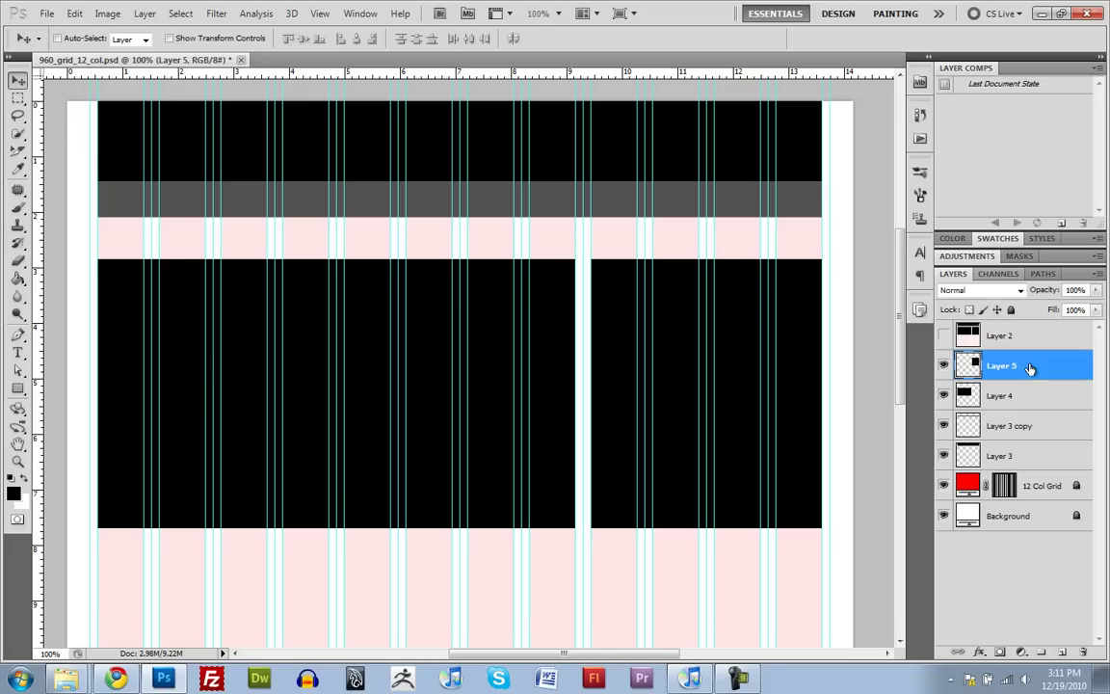
pyautogui.click(17, 352)
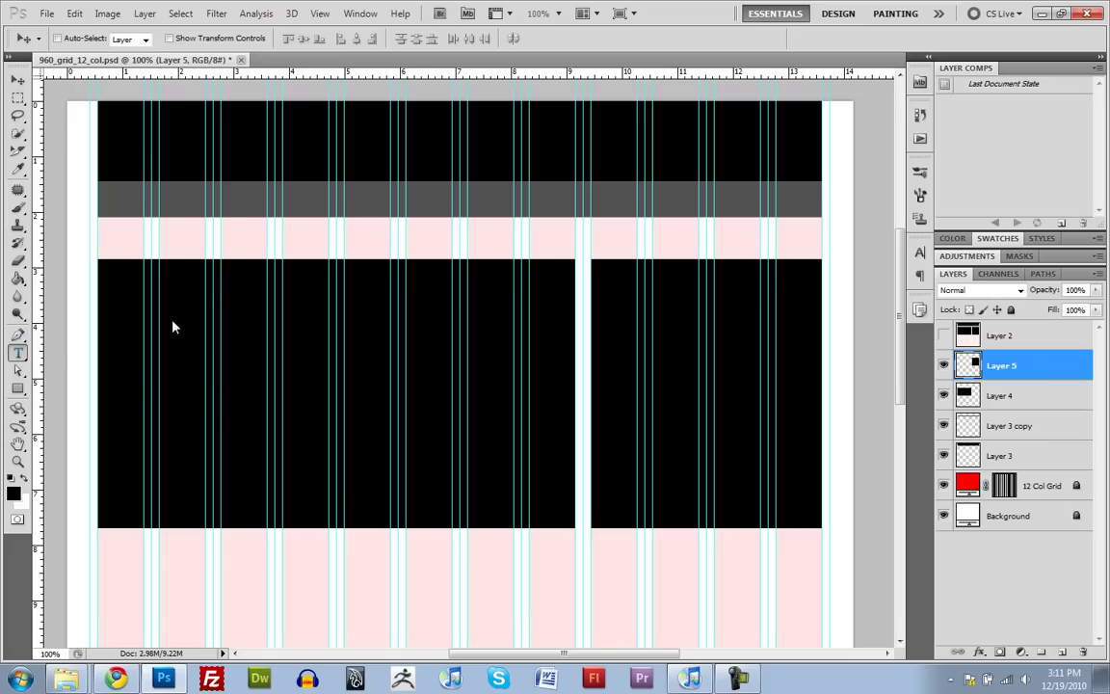
pyautogui.click(123, 123)
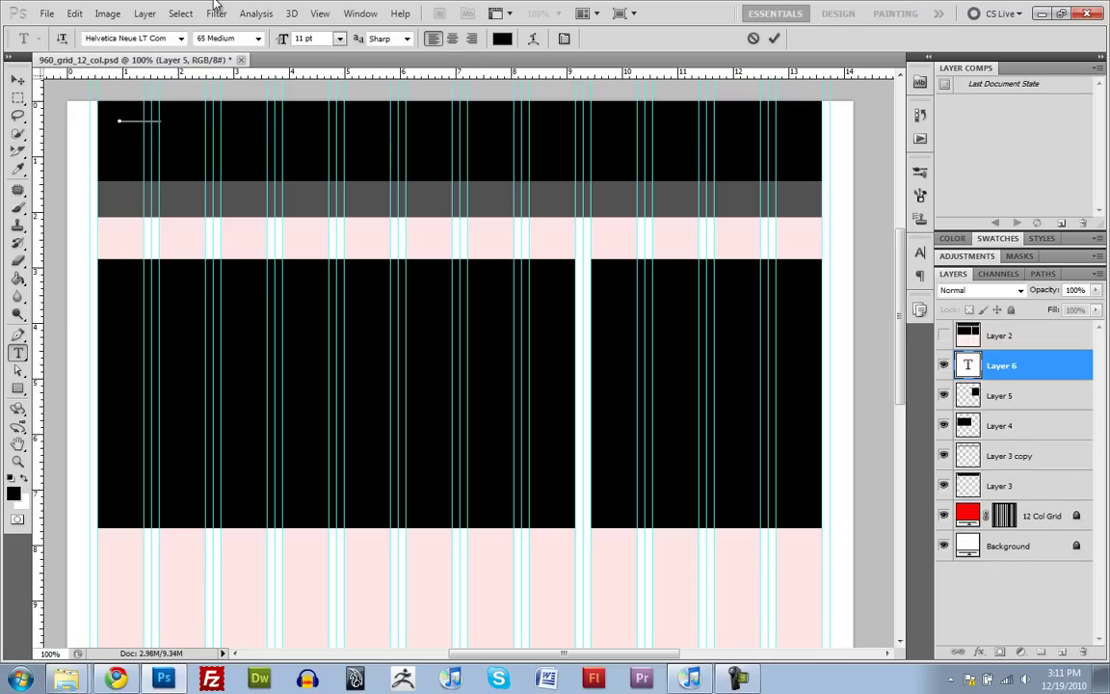
pyautogui.hotkey('ctrl', 'Return')
# - Change the title text colour to white
pyautogui.doubleClick(969, 366)
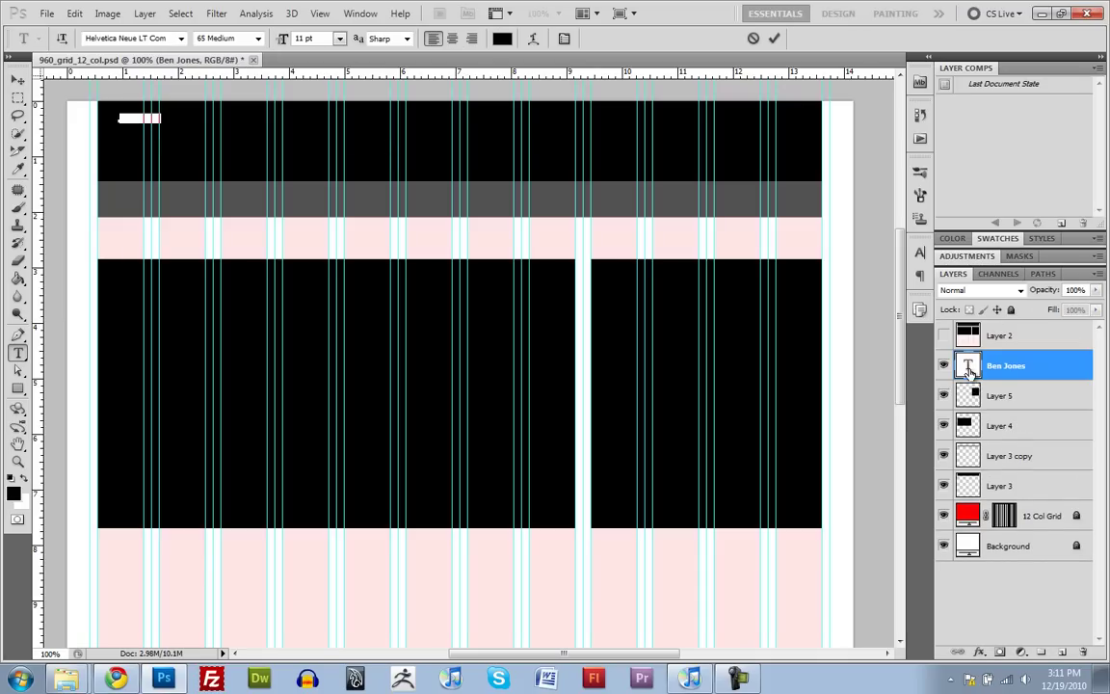
pyautogui.click(502, 39)
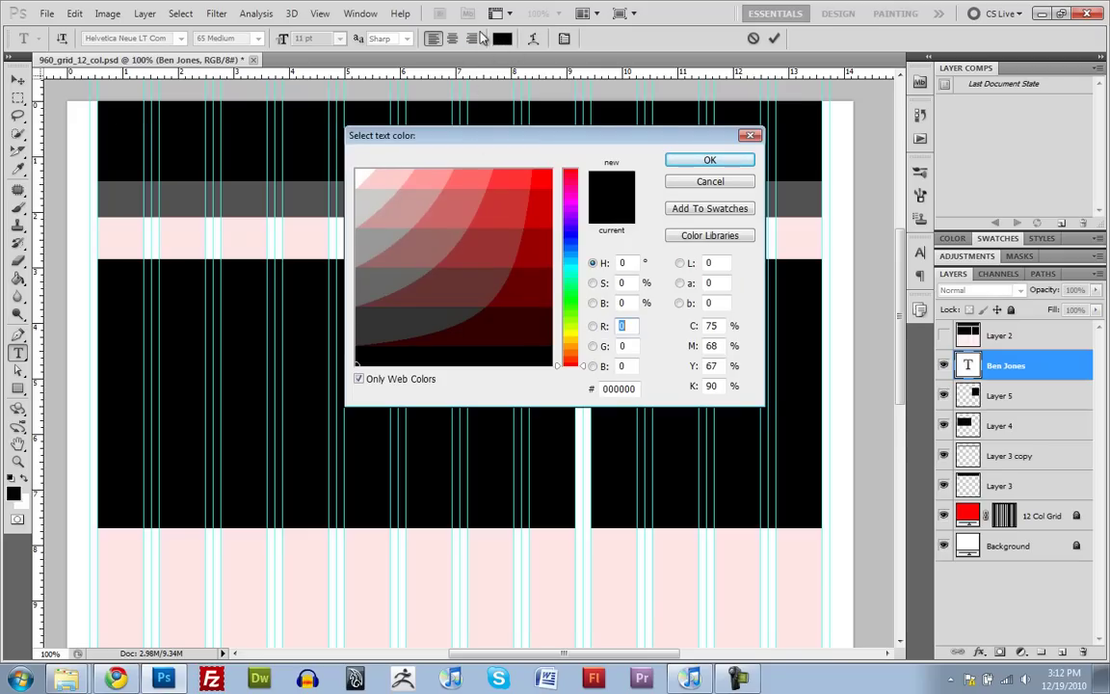
pyautogui.click(359, 172)
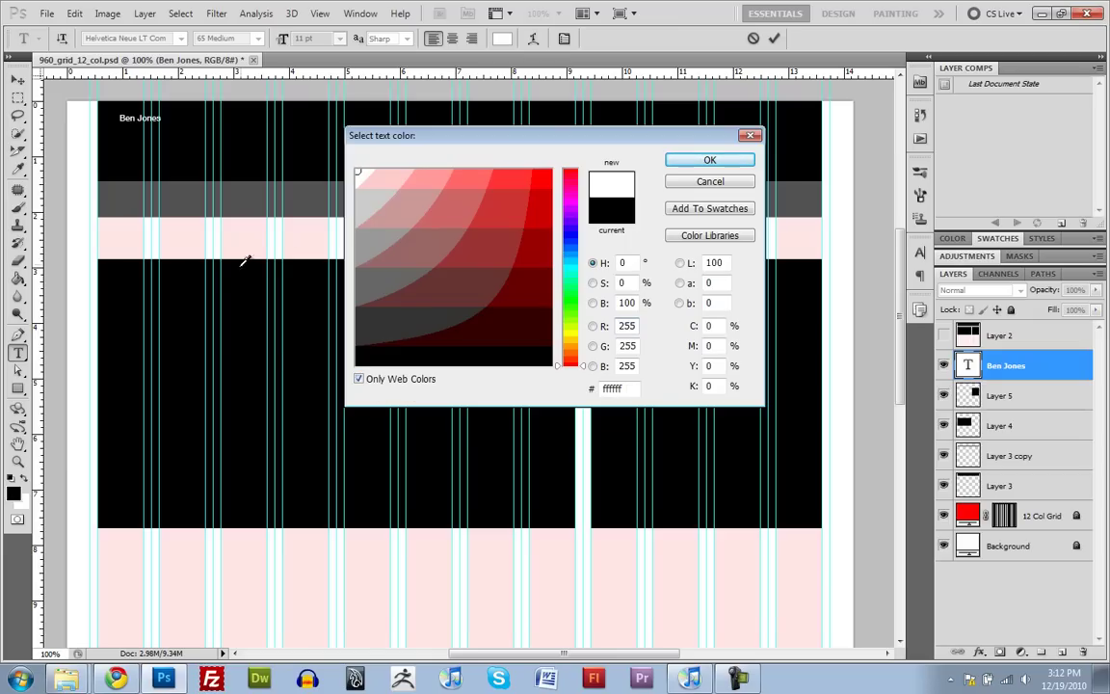
pyautogui.click(359, 380)
pyautogui.click(358, 379)
pyautogui.click(709, 160)
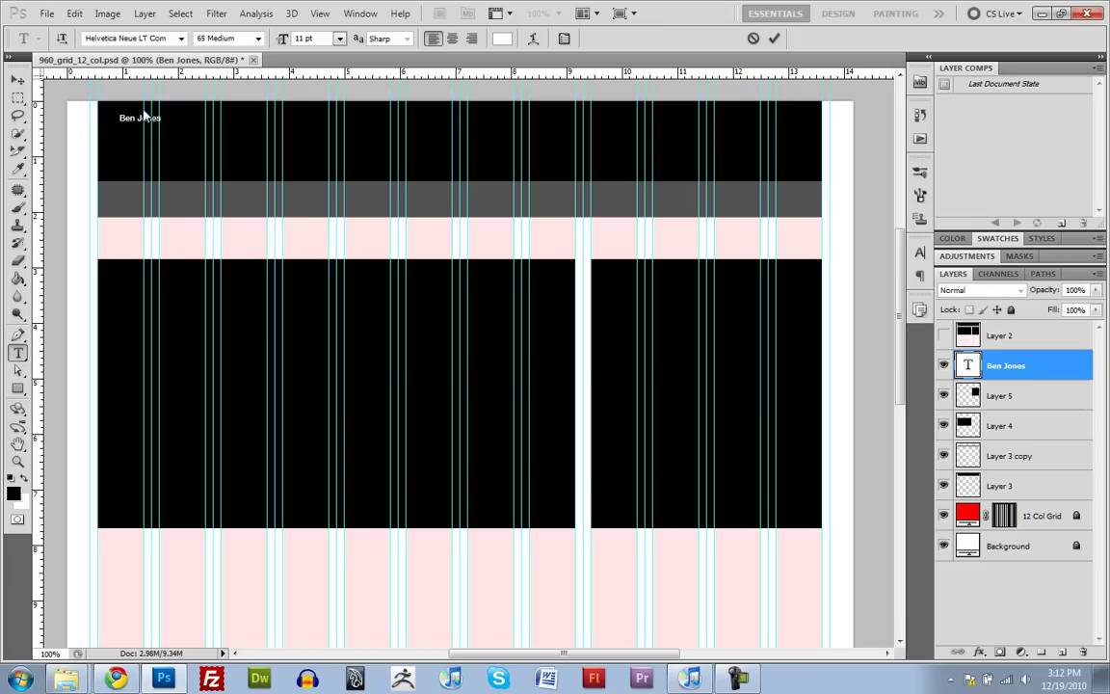
pyautogui.click(17, 82)
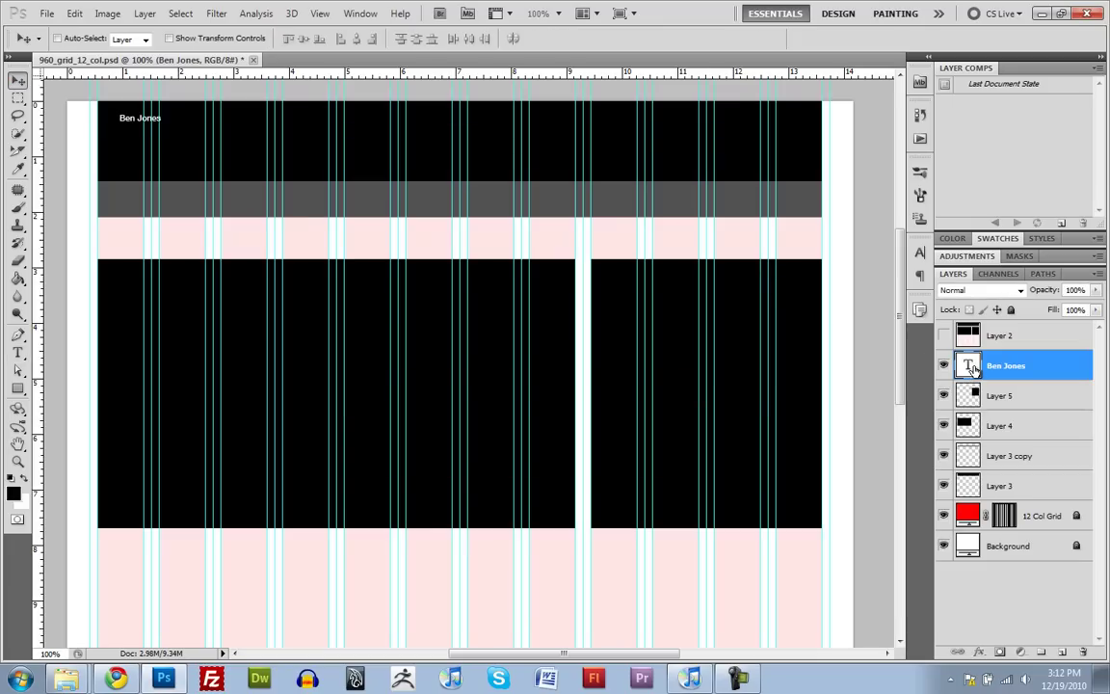
# - Set the name title to 30 pt and drag it lower and to the right in the header
pyautogui.doubleClick(969, 367)
pyautogui.click(17, 82)
pyautogui.doubleClick(969, 366)
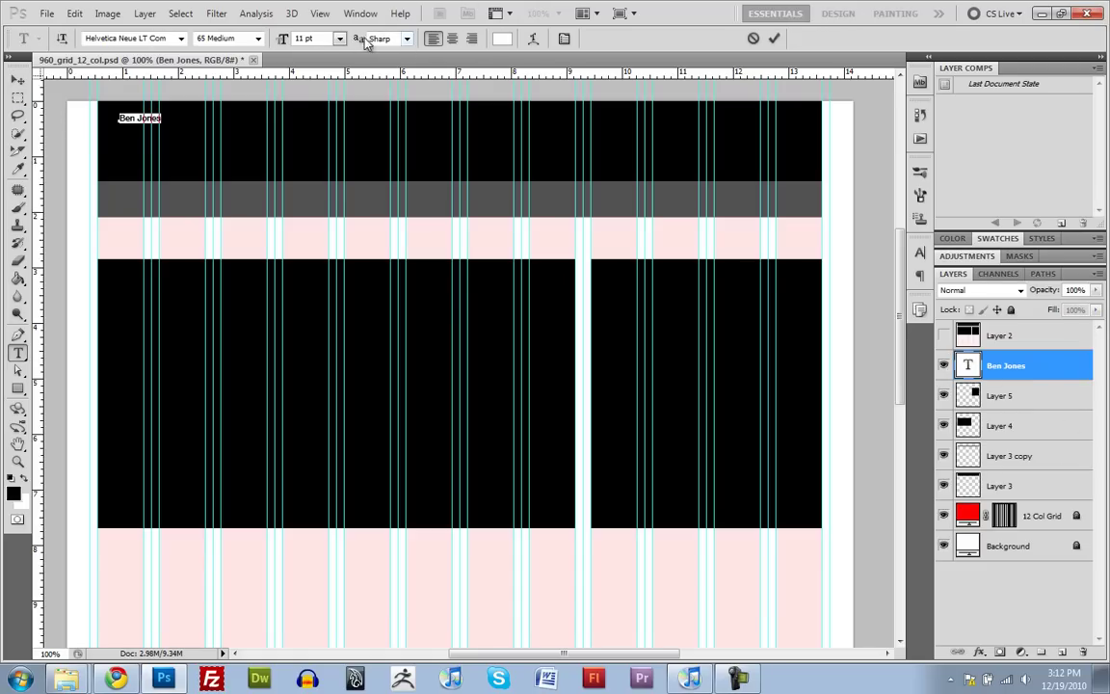
pyautogui.click(339, 38)
pyautogui.click(354, 233)
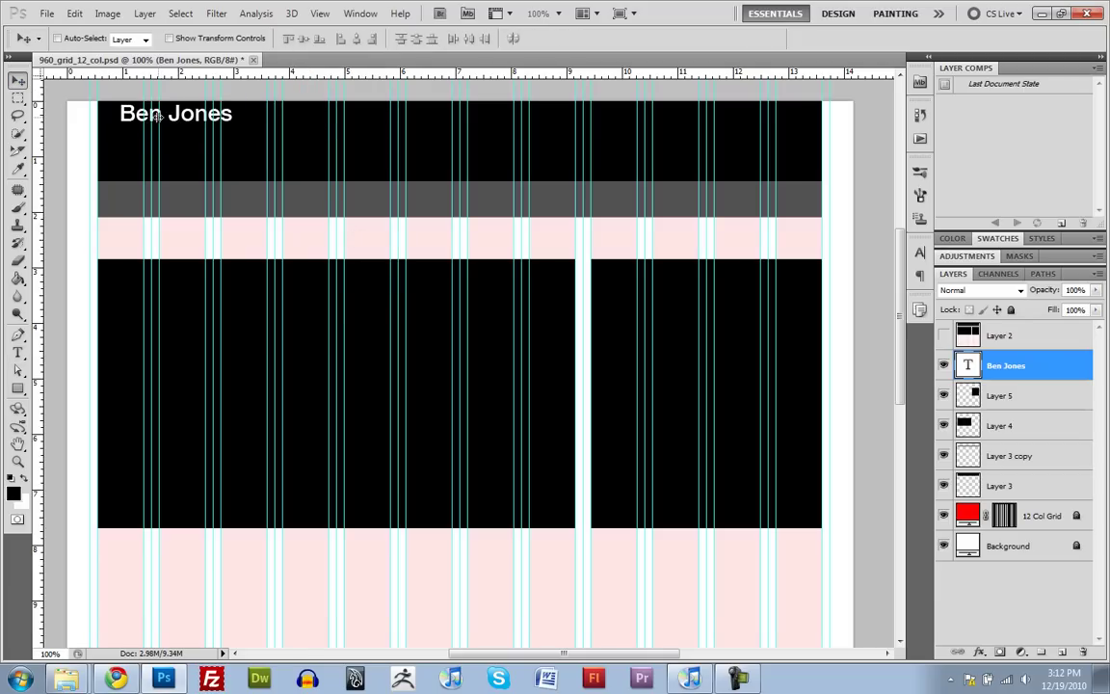
pyautogui.moveTo(157, 116); pyautogui.dragTo(196, 148)
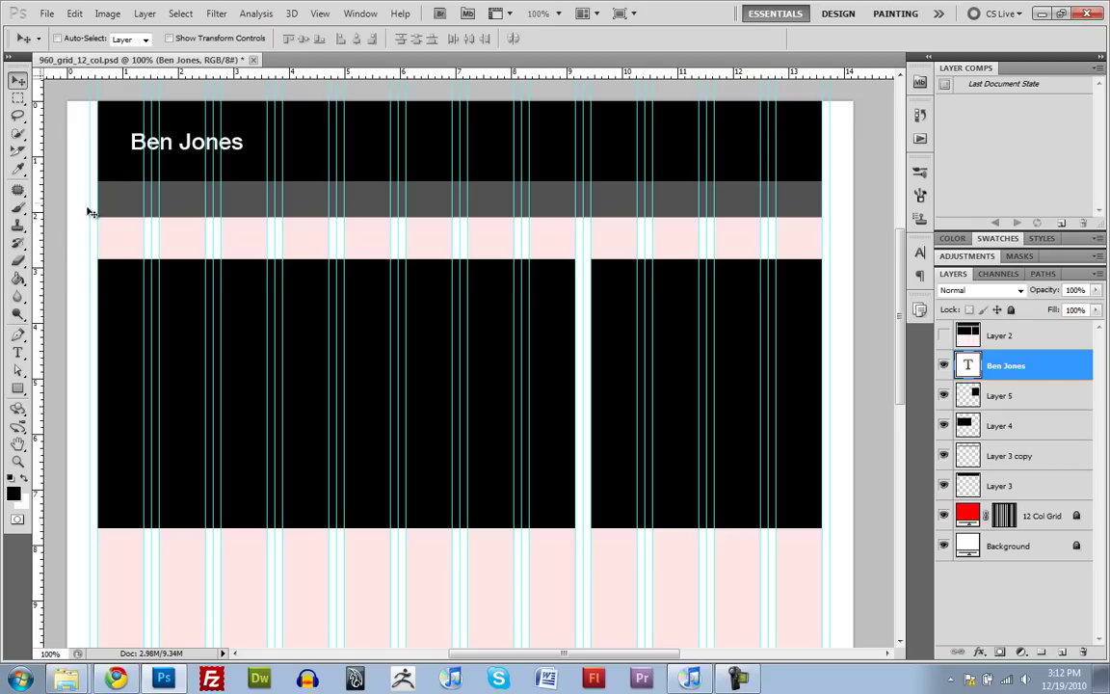
# - Add an 18 pt 'About' link in the grey nav bar
pyautogui.click(17, 352)
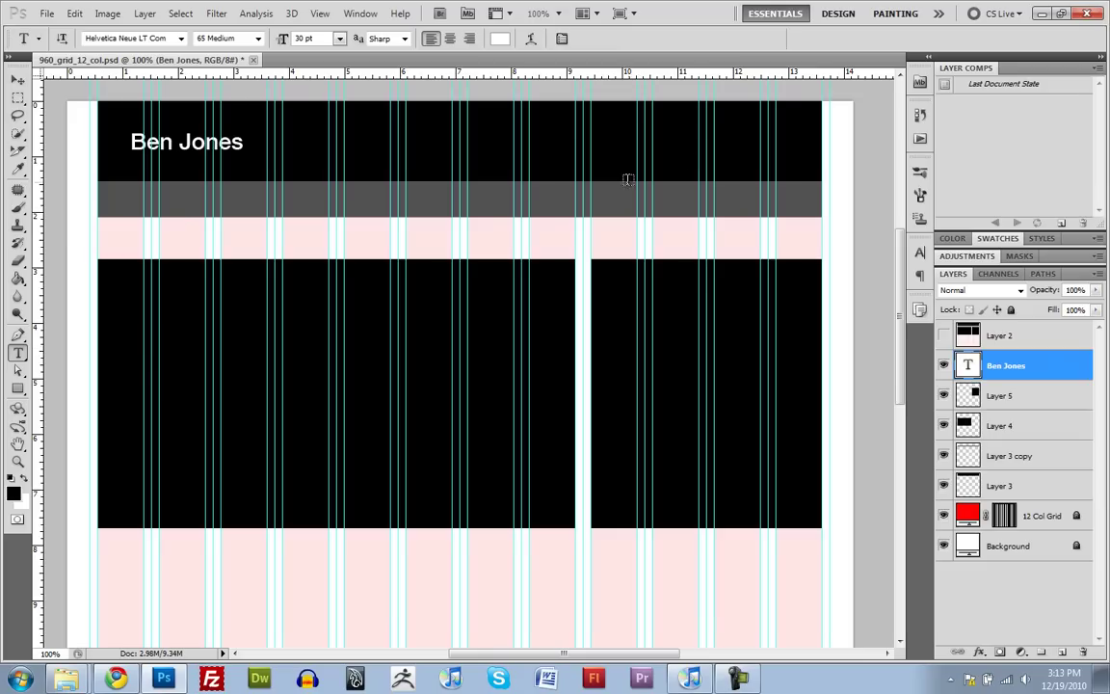
pyautogui.click(426, 198)
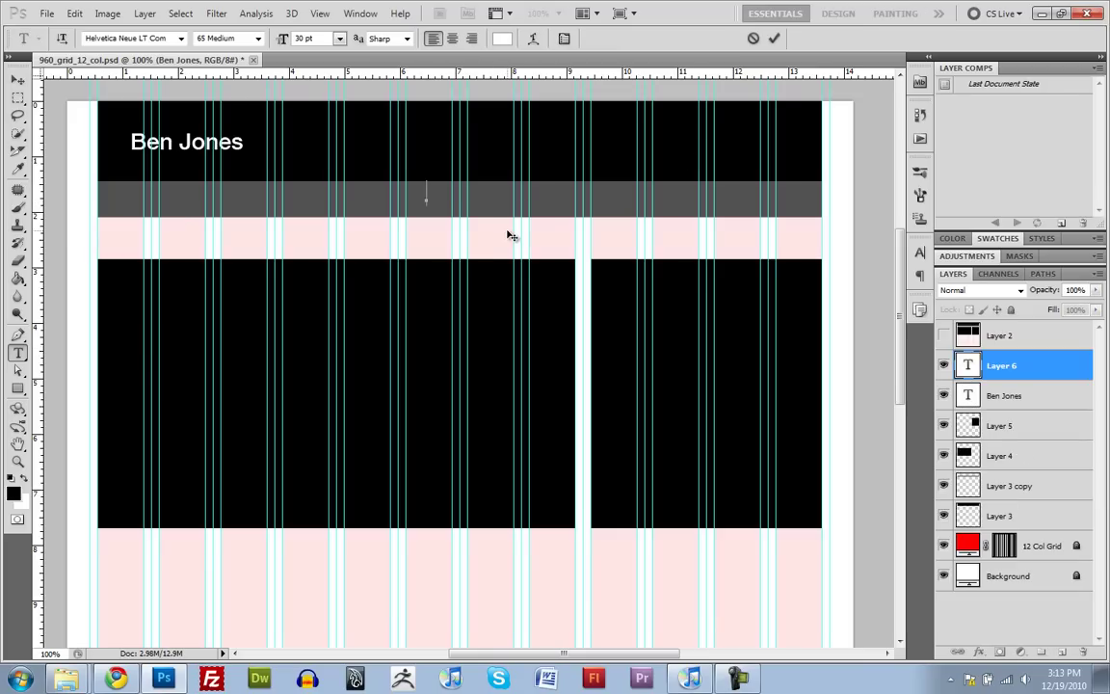
pyautogui.write('About')
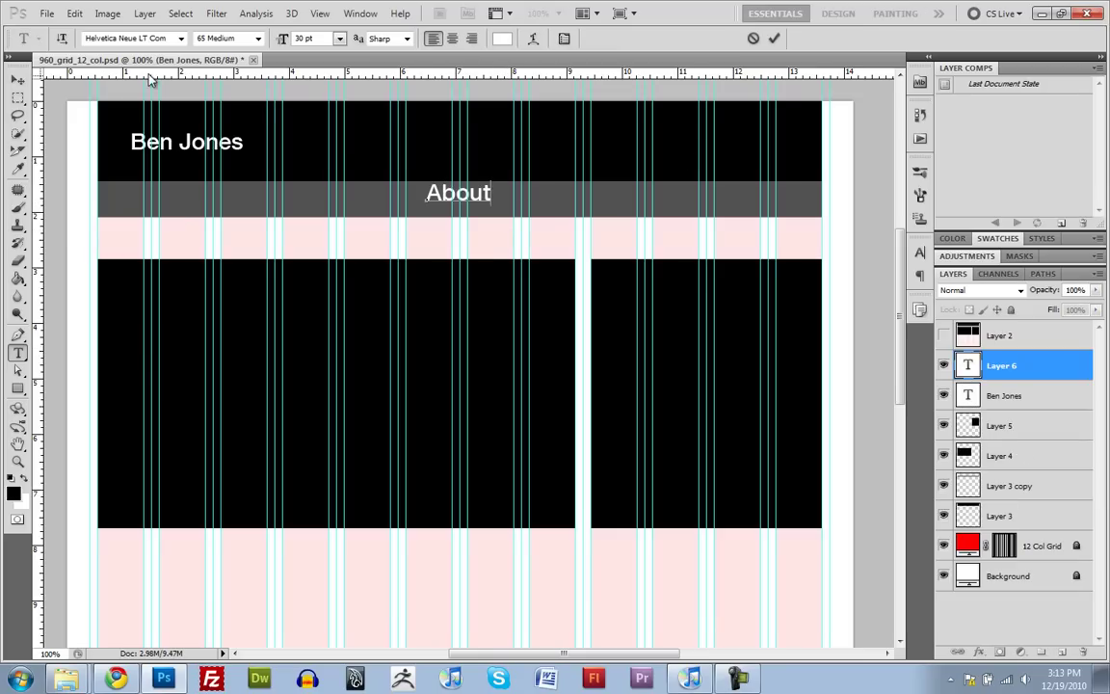
pyautogui.click(17, 80)
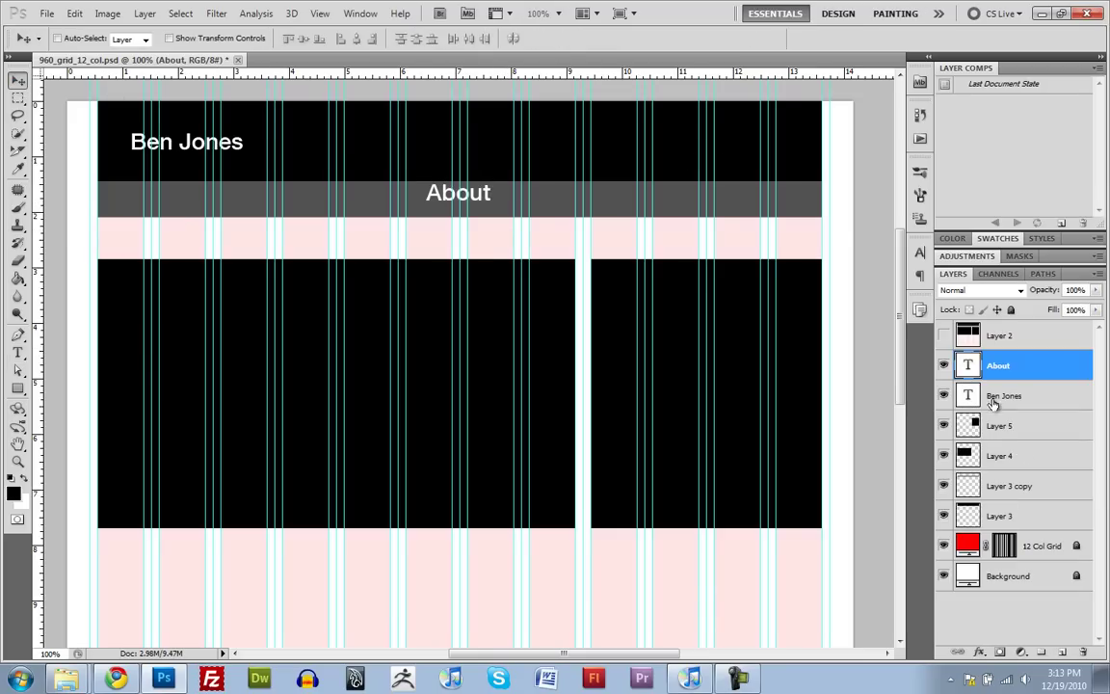
pyautogui.doubleClick(967, 365)
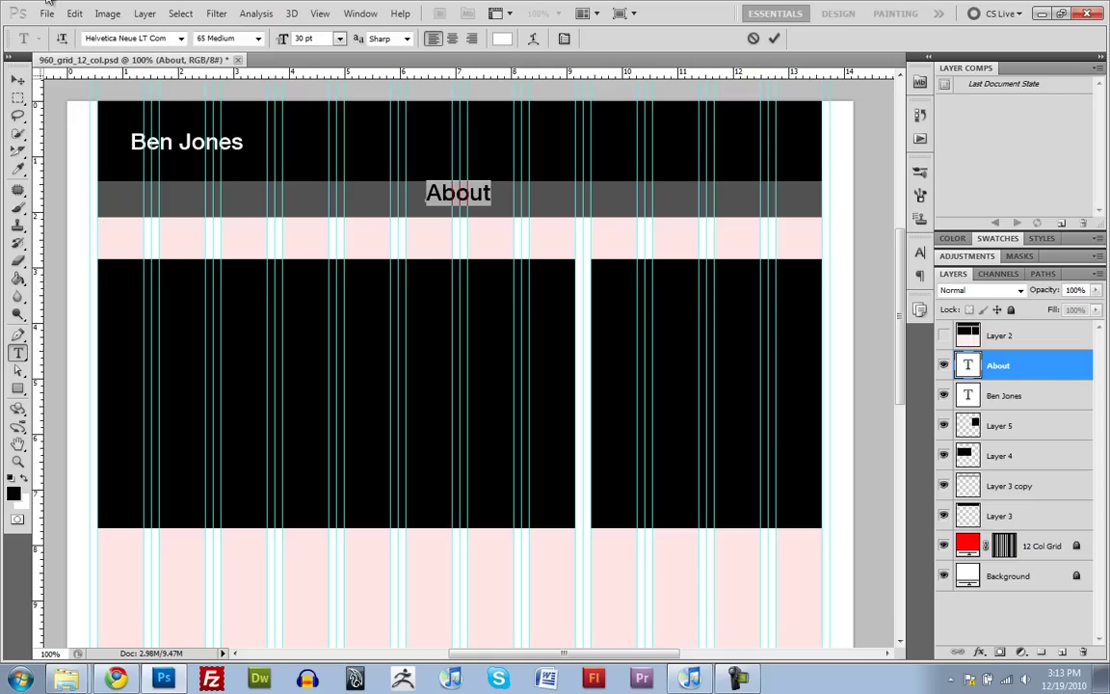
pyautogui.click(339, 38)
pyautogui.click(351, 198)
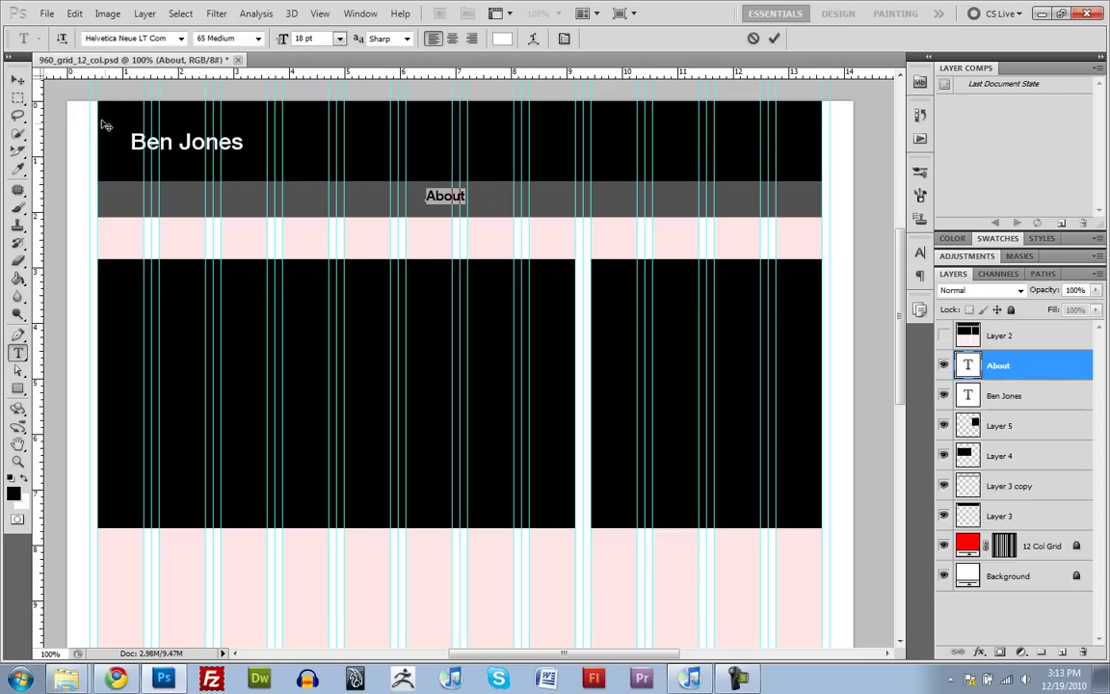
pyautogui.click(17, 77)
pyautogui.moveTo(459, 196)
pyautogui.mouseDown()
pyautogui.moveTo(483, 196)
pyautogui.moveTo(474, 200)
pyautogui.mouseUp()
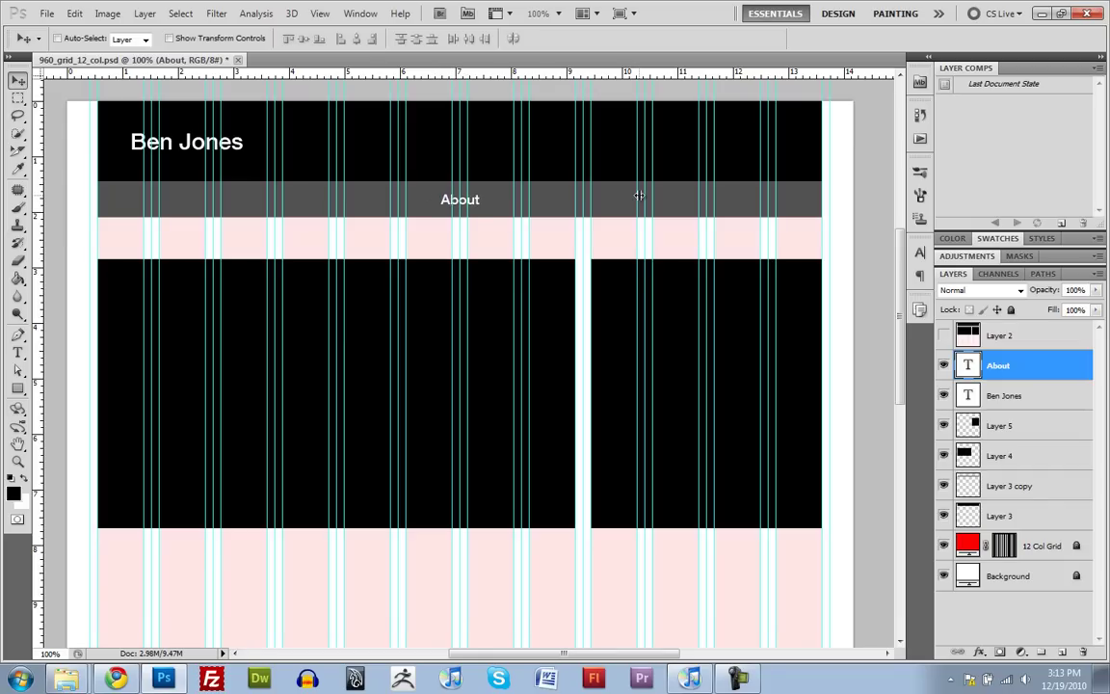
# - Duplicate the About layer, move it right, and reword it to 'Portfolio'
pyautogui.hotkey('ctrl', 'j')
pyautogui.moveTo(479, 203); pyautogui.dragTo(595, 212)
pyautogui.doubleClick(968, 365)
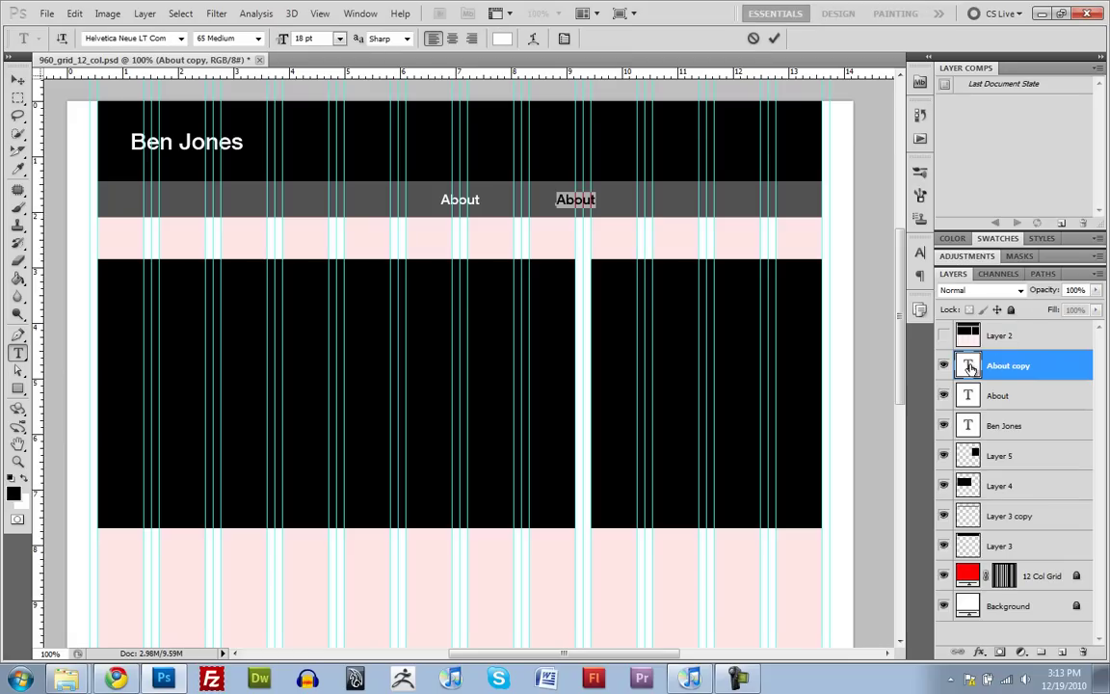
pyautogui.write('Port')
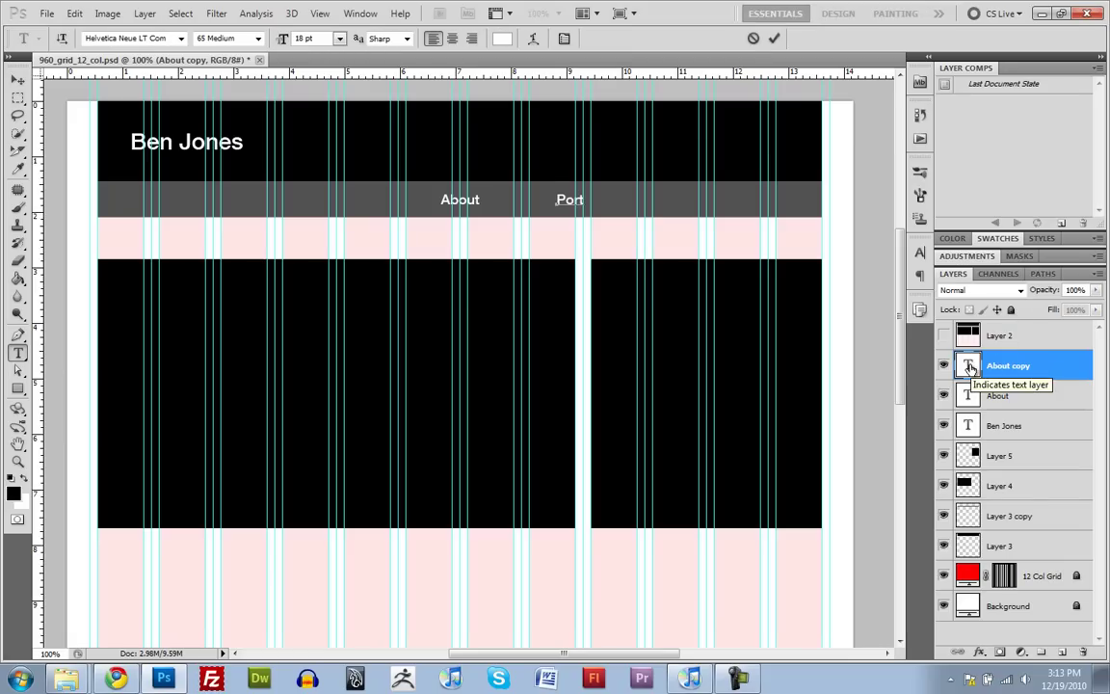
pyautogui.write('folio')
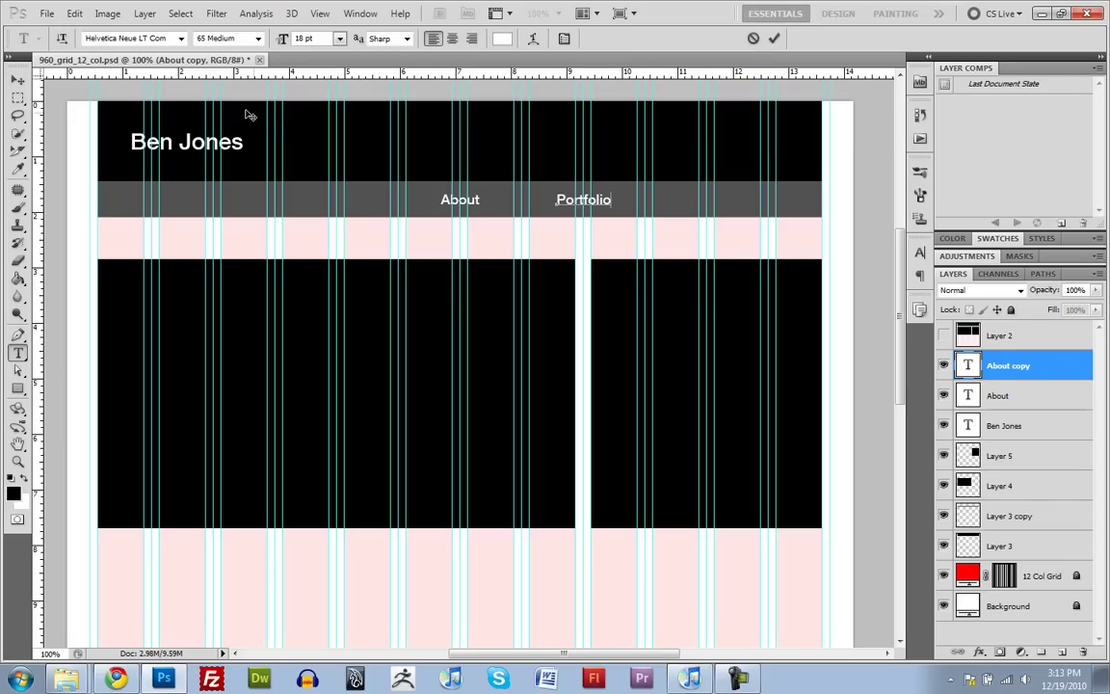
pyautogui.click(19, 80)
# - Make a copy of Portfolio, shift it further right, and change it to 'Blog'
pyautogui.hotkey('ctrl', 'j')
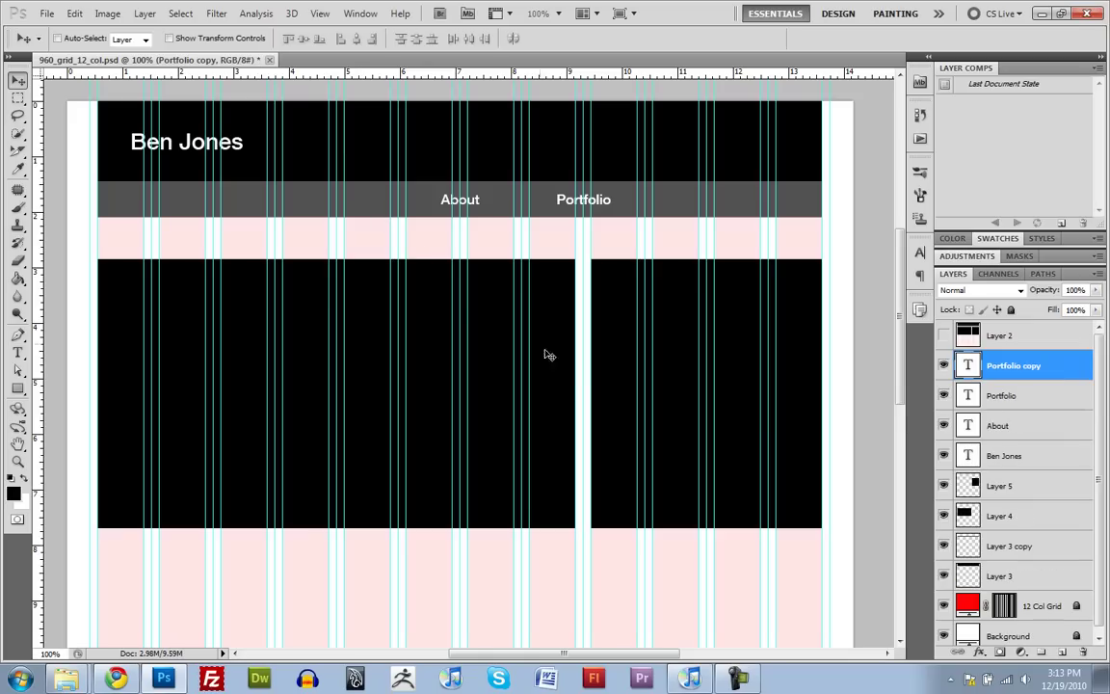
pyautogui.hotkey('alt', '[')
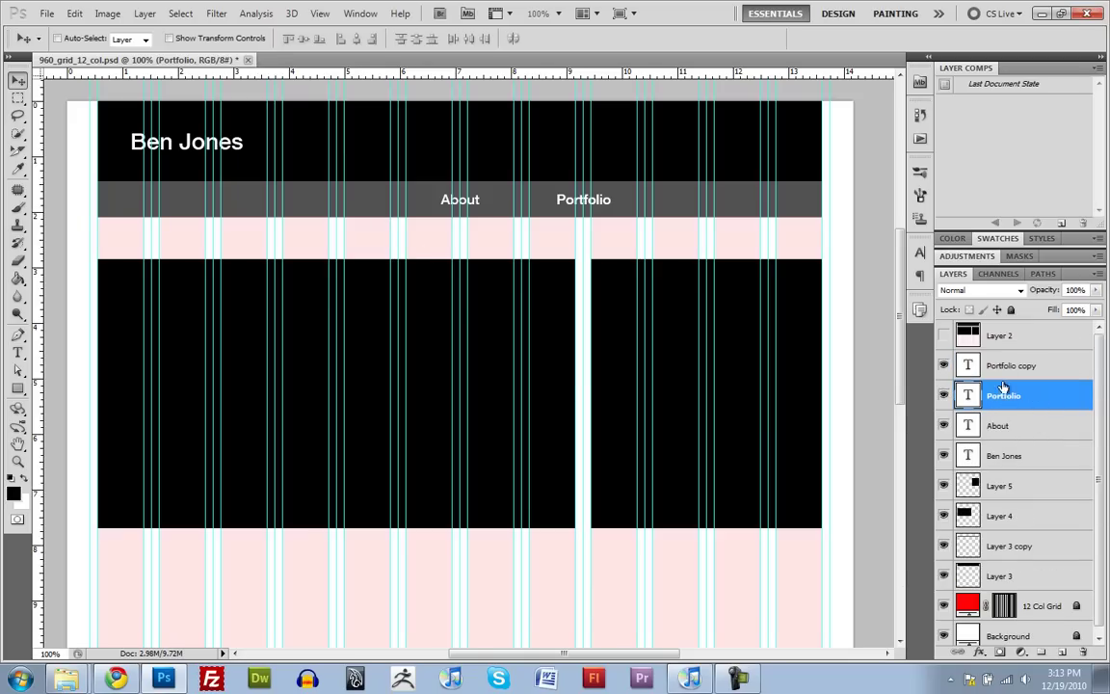
pyautogui.hotkey('alt', ']')
pyautogui.hotkey('alt', '[')
pyautogui.hotkey('alt', '[')
pyautogui.click(1005, 398)
pyautogui.click(1017, 368)
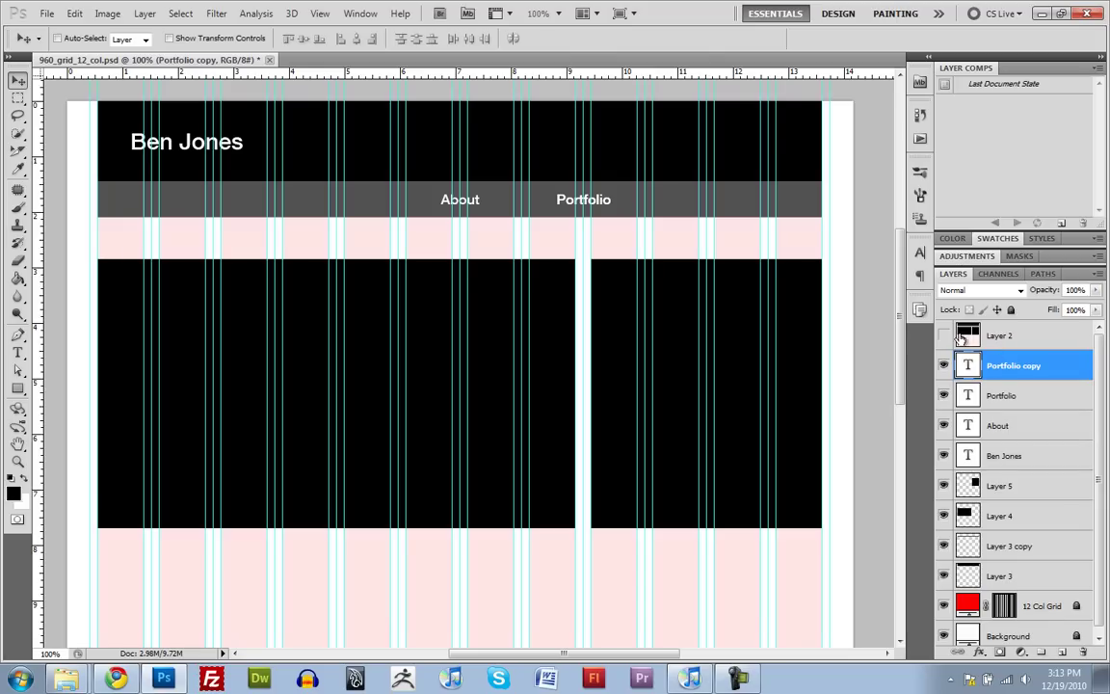
pyautogui.moveTo(1002, 365); pyautogui.dragTo(1061, 651)
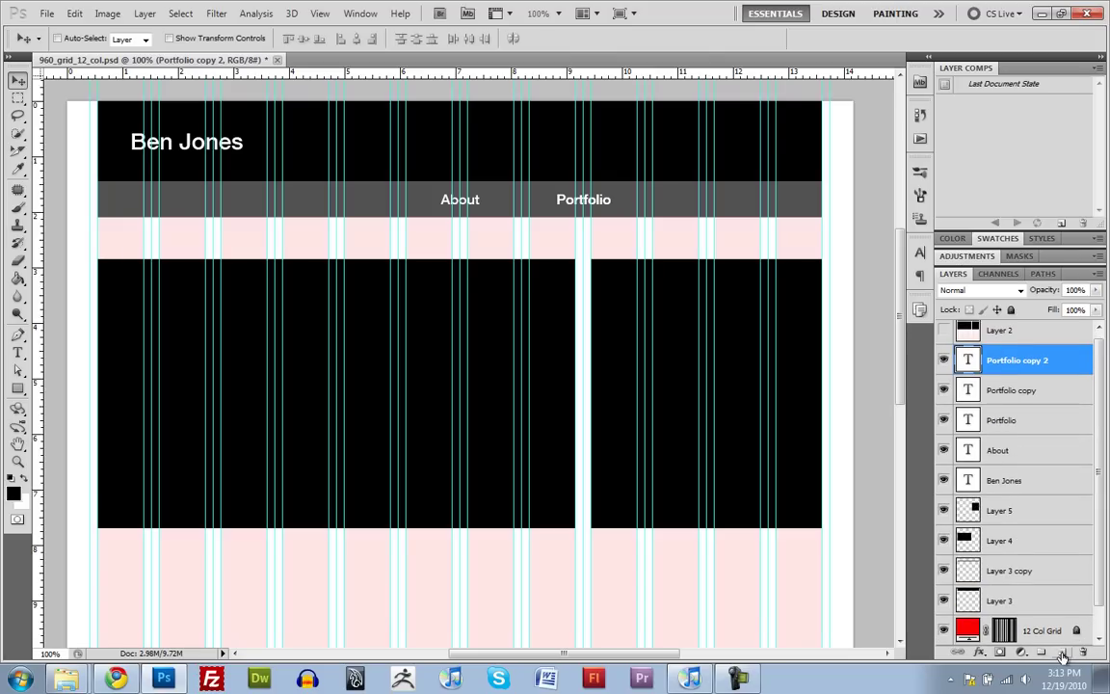
pyautogui.hotkey('ctrl', 'z')
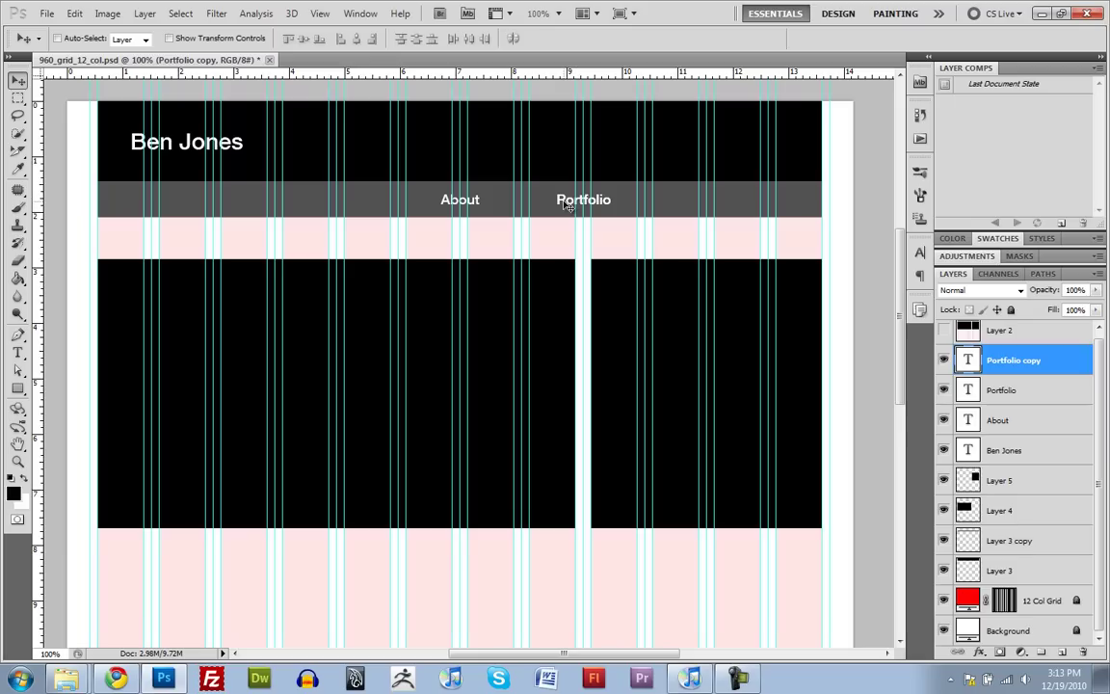
pyautogui.moveTo(568, 210); pyautogui.dragTo(699, 212)
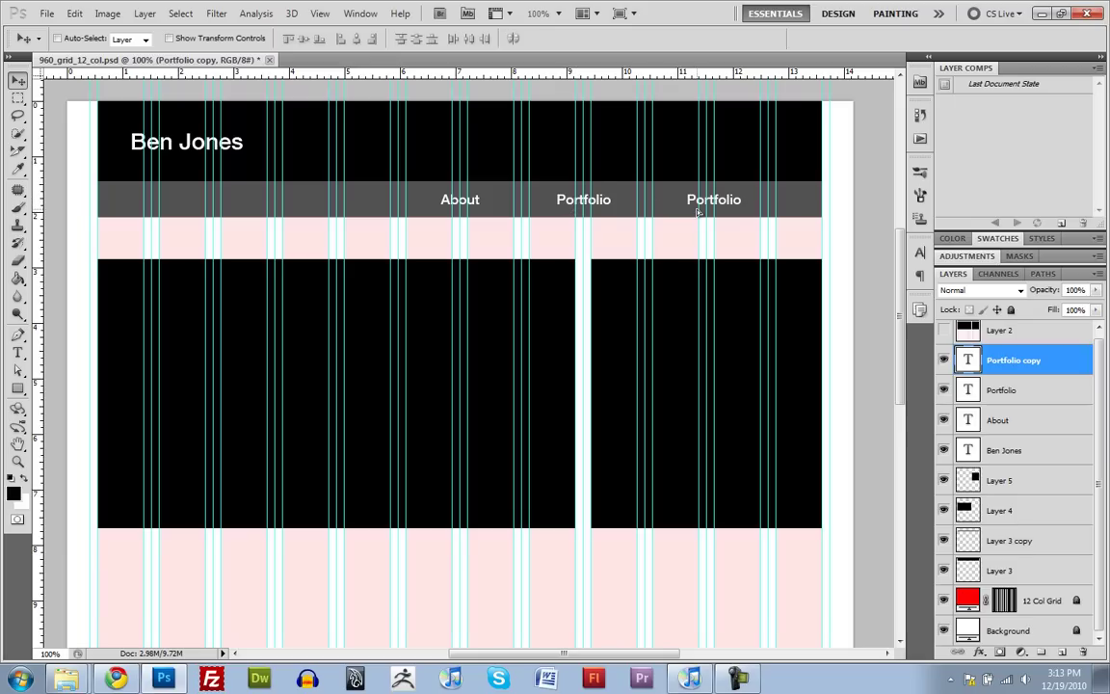
pyautogui.doubleClick(966, 360)
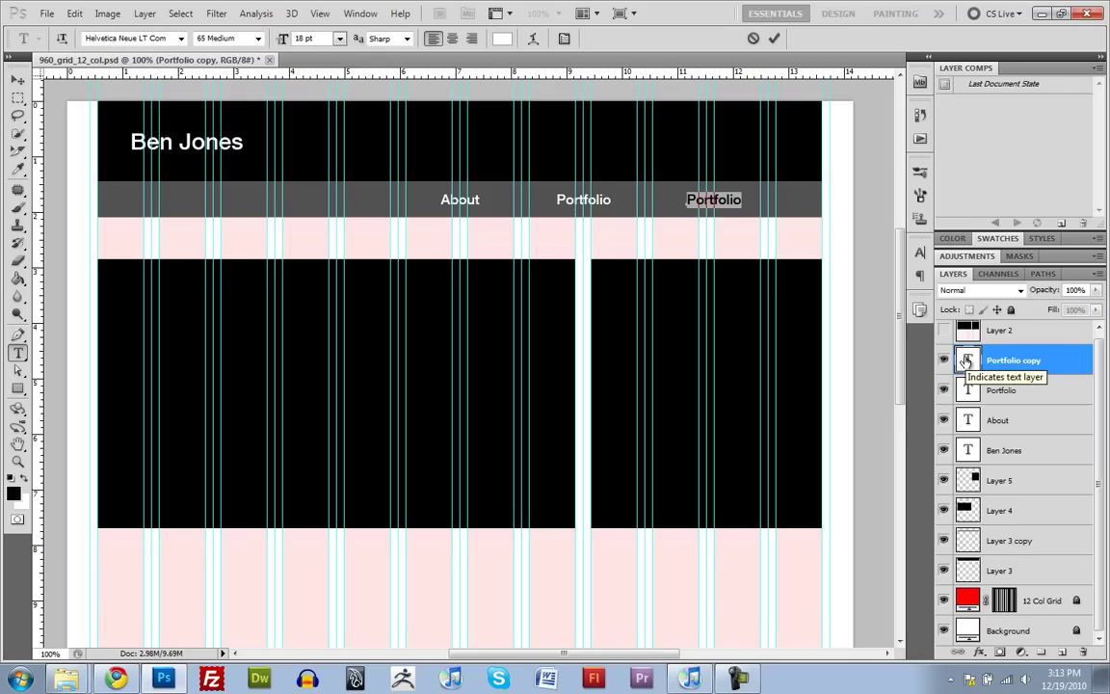
pyautogui.write('Blog')
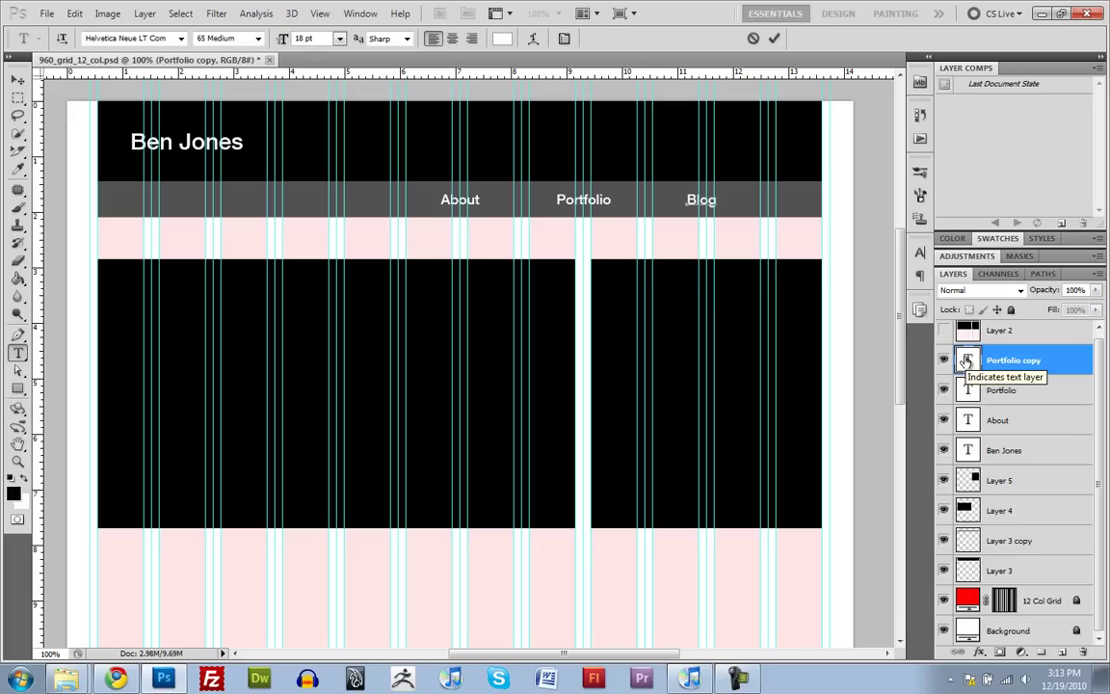
pyautogui.click(18, 79)
# - Duplicate Blog, move it to the far right, and reword it to 'Contact'
pyautogui.hotkey('ctrl', 'j')
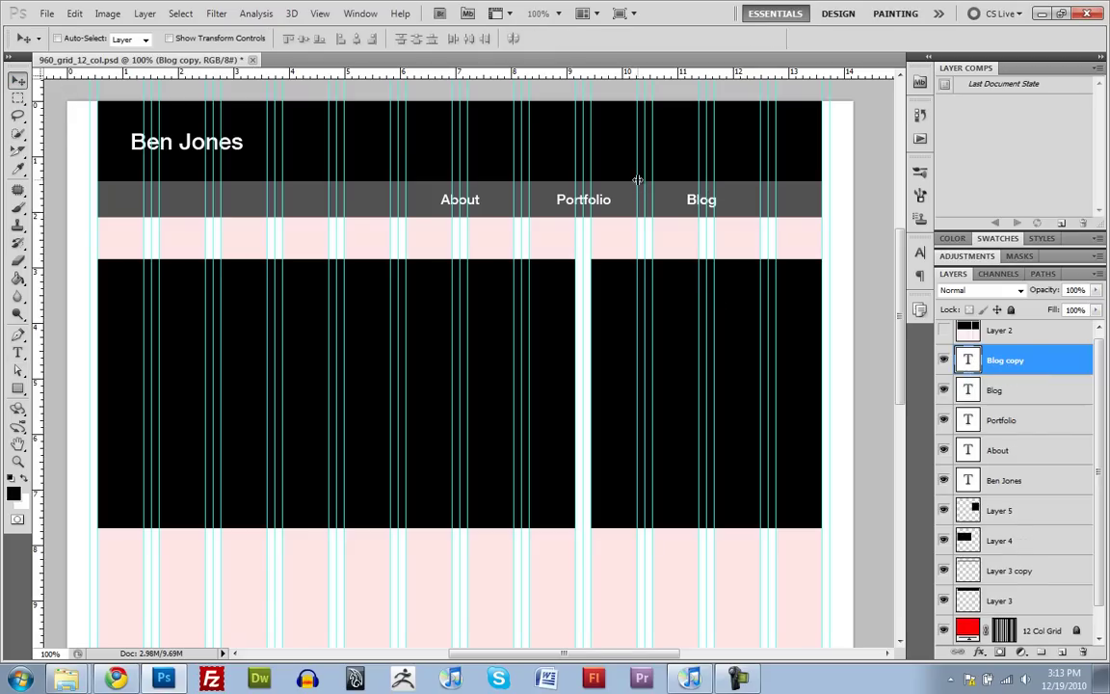
pyautogui.moveTo(694, 221); pyautogui.dragTo(753, 205)
pyautogui.doubleClick(967, 361)
pyautogui.write('Contact')
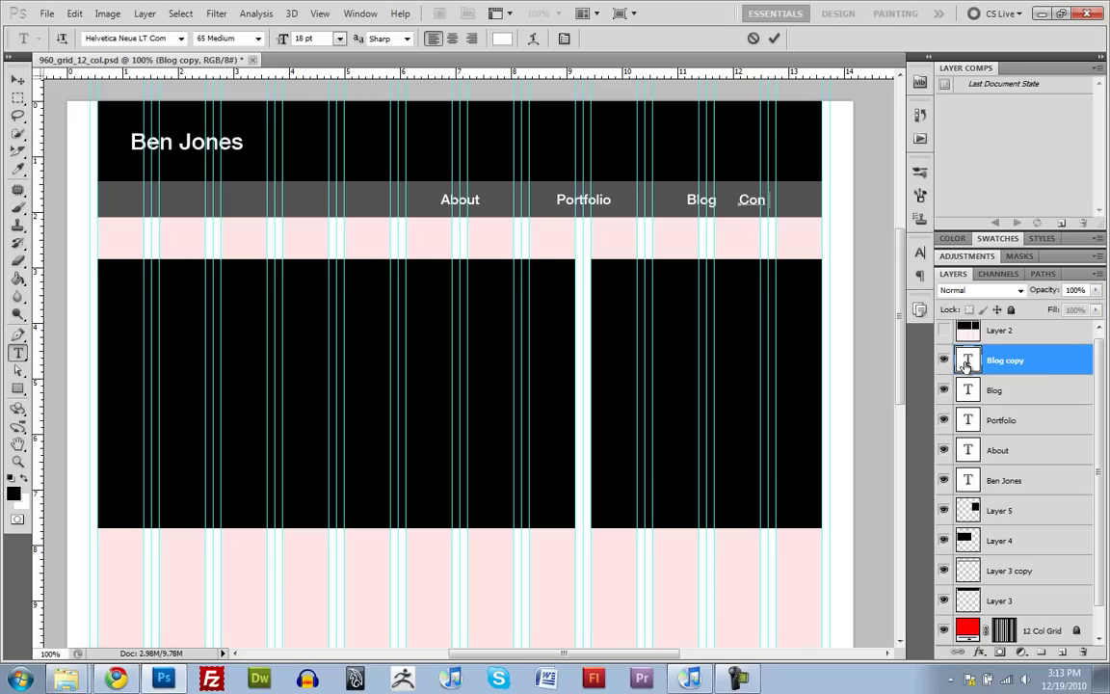
pyautogui.click(17, 79)
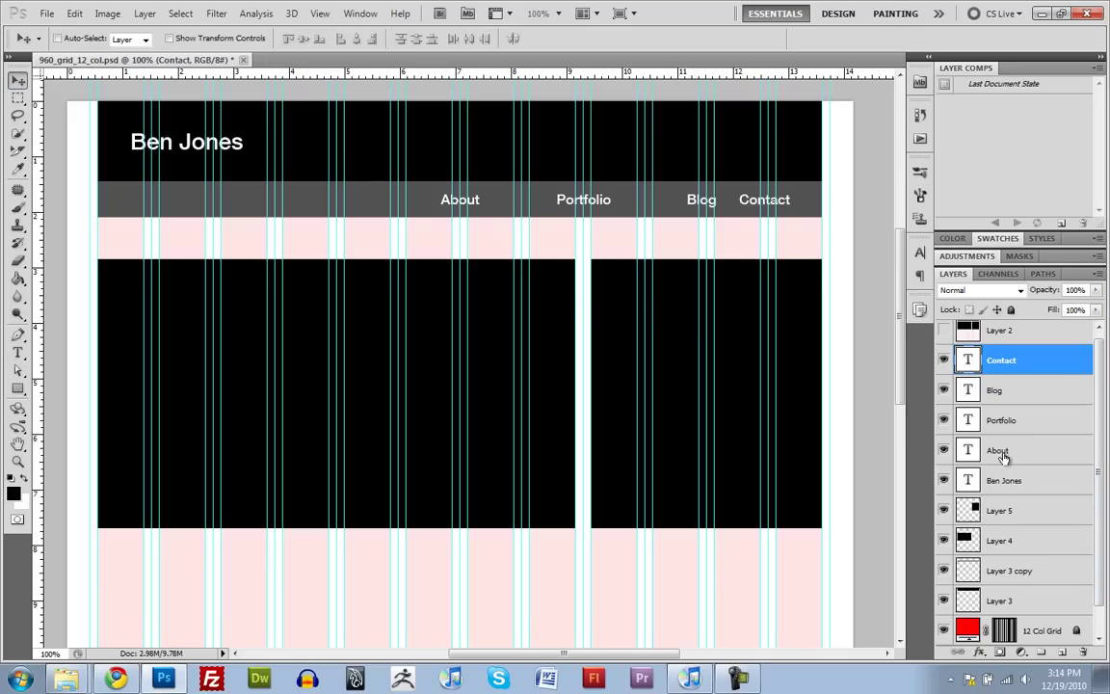
pyautogui.click(967, 450)
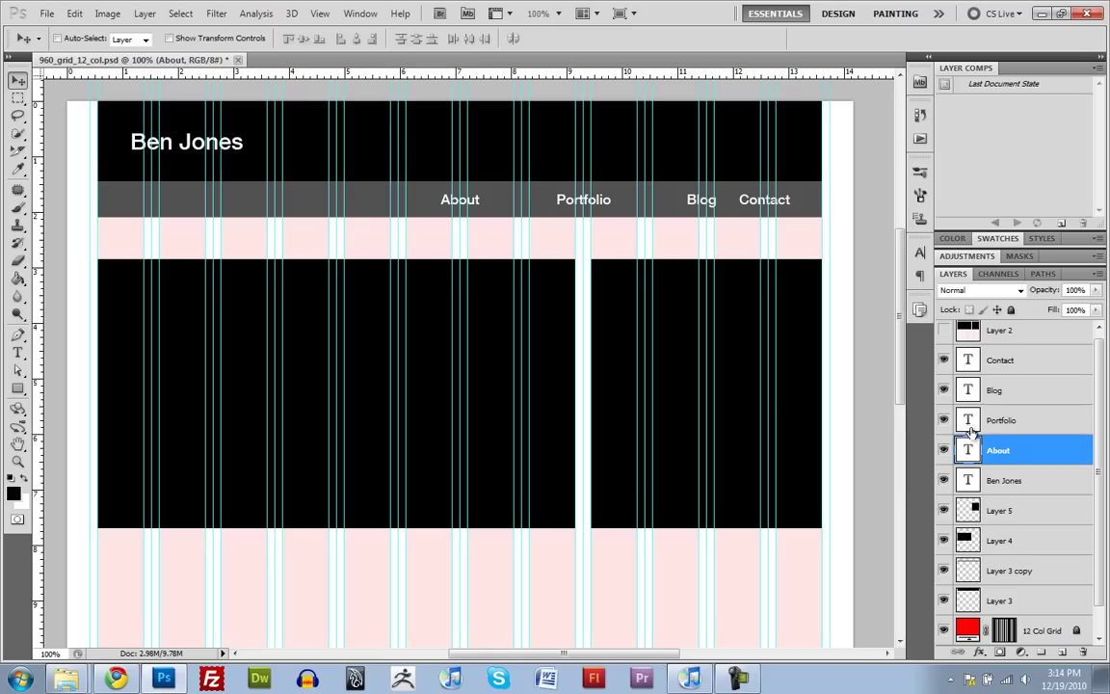
pyautogui.click(996, 395)
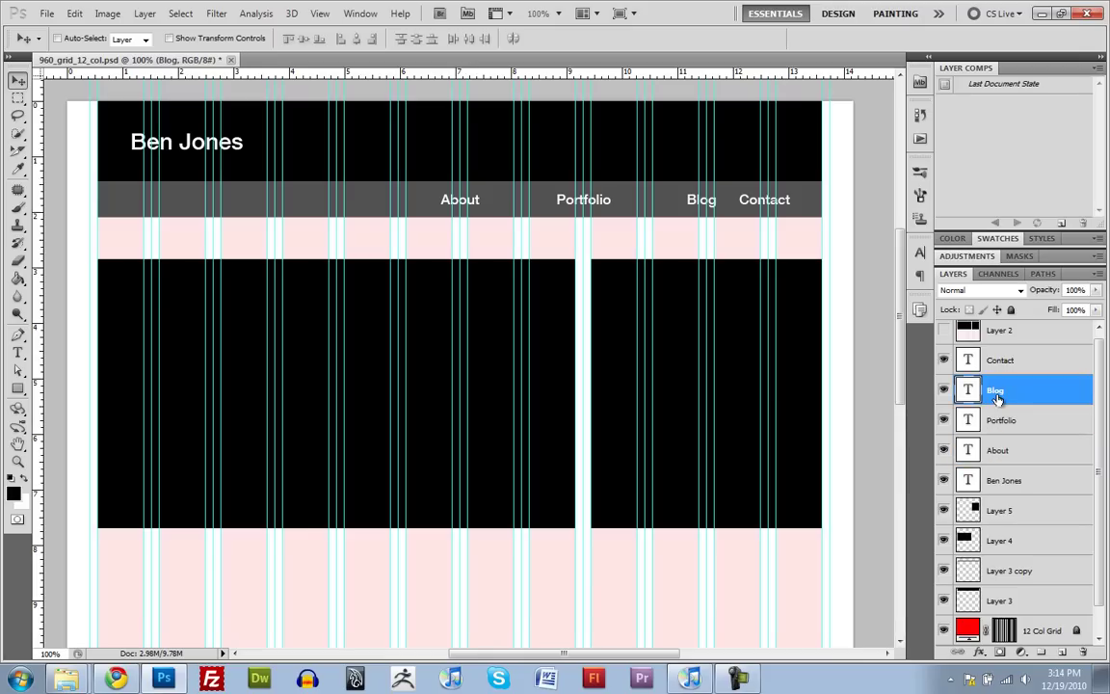
# - Centre the Contact link horizontally inside a marquee around the last nav column
pyautogui.press('m')
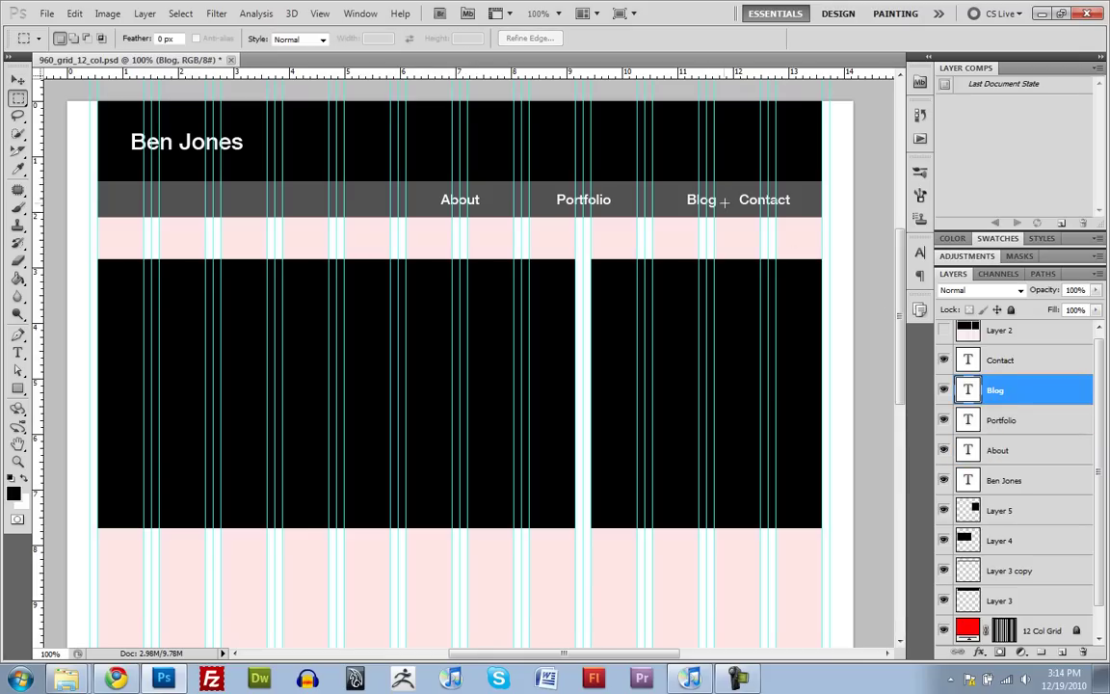
pyautogui.moveTo(740, 222); pyautogui.dragTo(762, 221)
pyautogui.moveTo(816, 228); pyautogui.dragTo(818, 228)
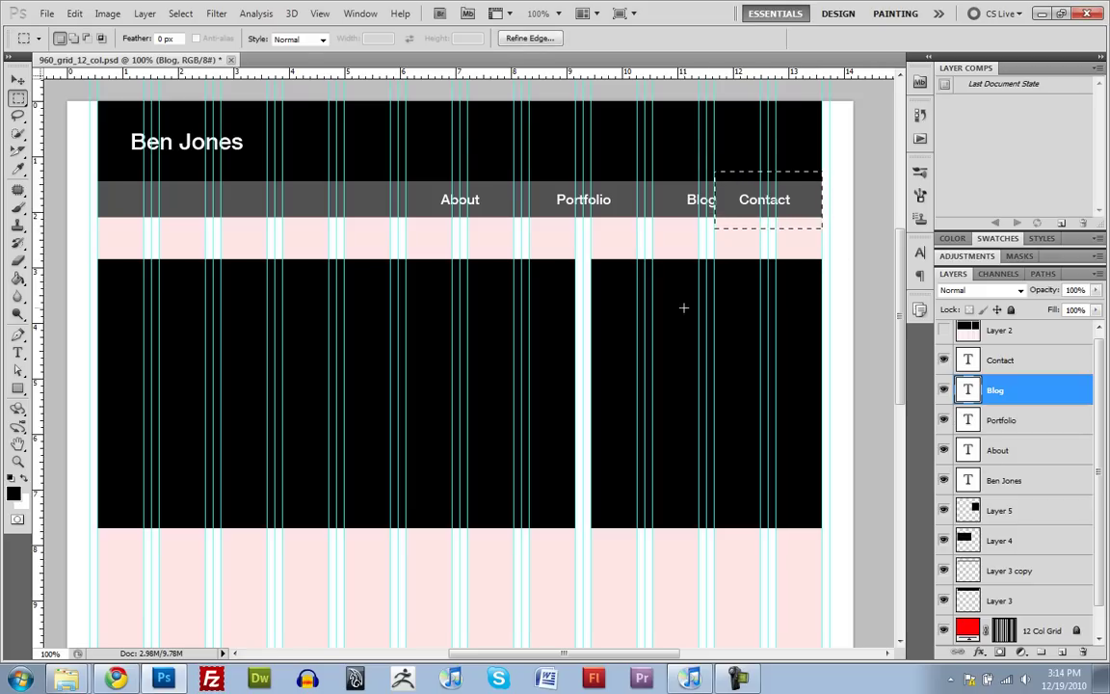
pyautogui.press('v')
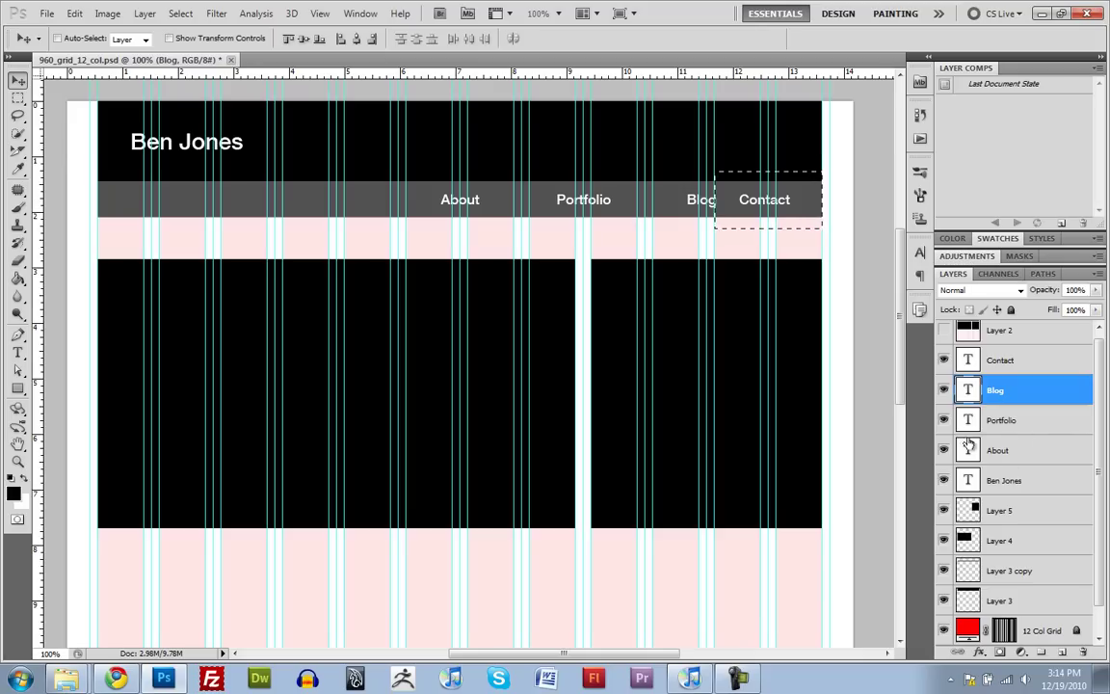
pyautogui.click(968, 359)
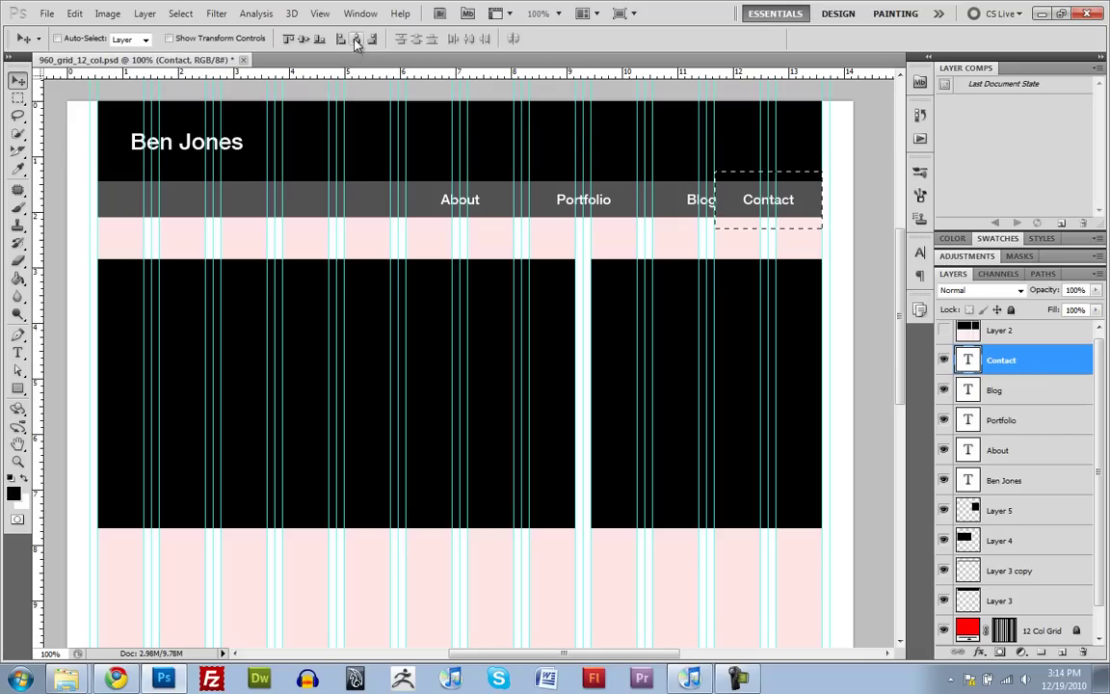
pyautogui.click(355, 40)
pyautogui.press('m')
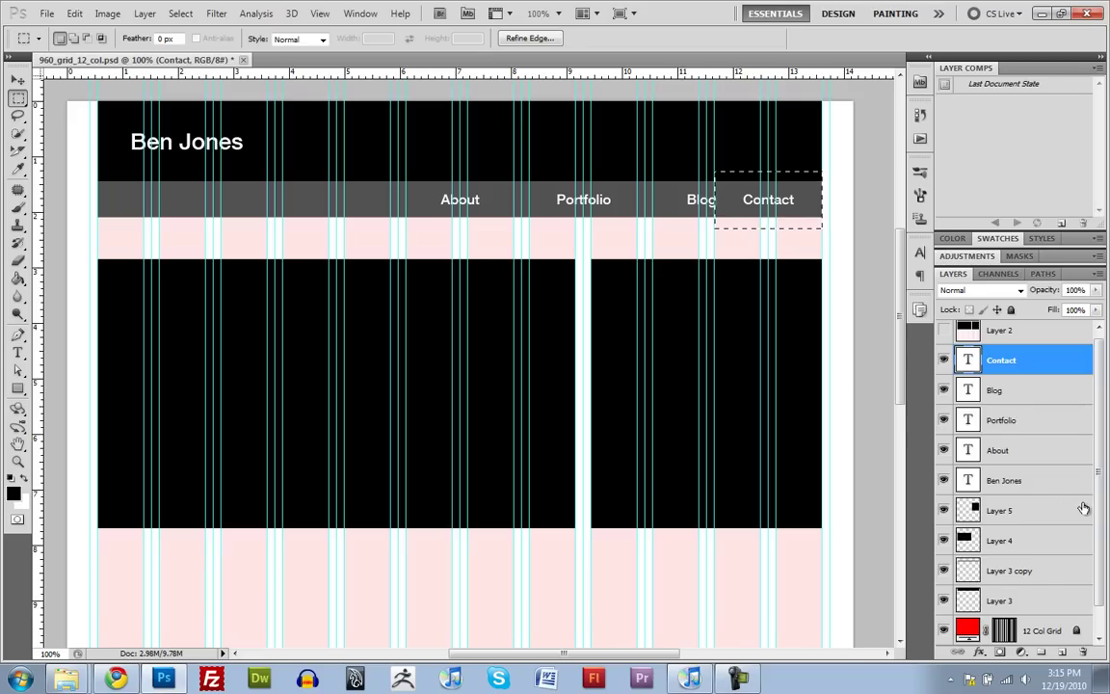
# - Move the Contact link up into the black header's top-right corner, opposite the author's name
pyautogui.click(1041, 573)
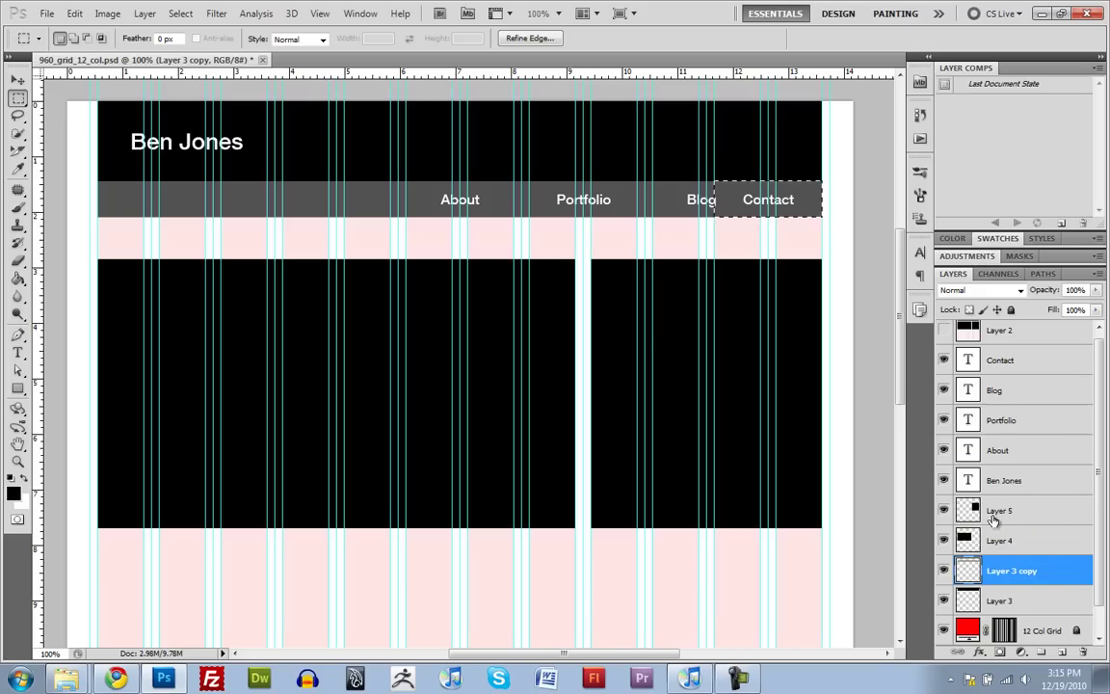
pyautogui.scroll(1, 998, 482)
pyautogui.click(977, 364)
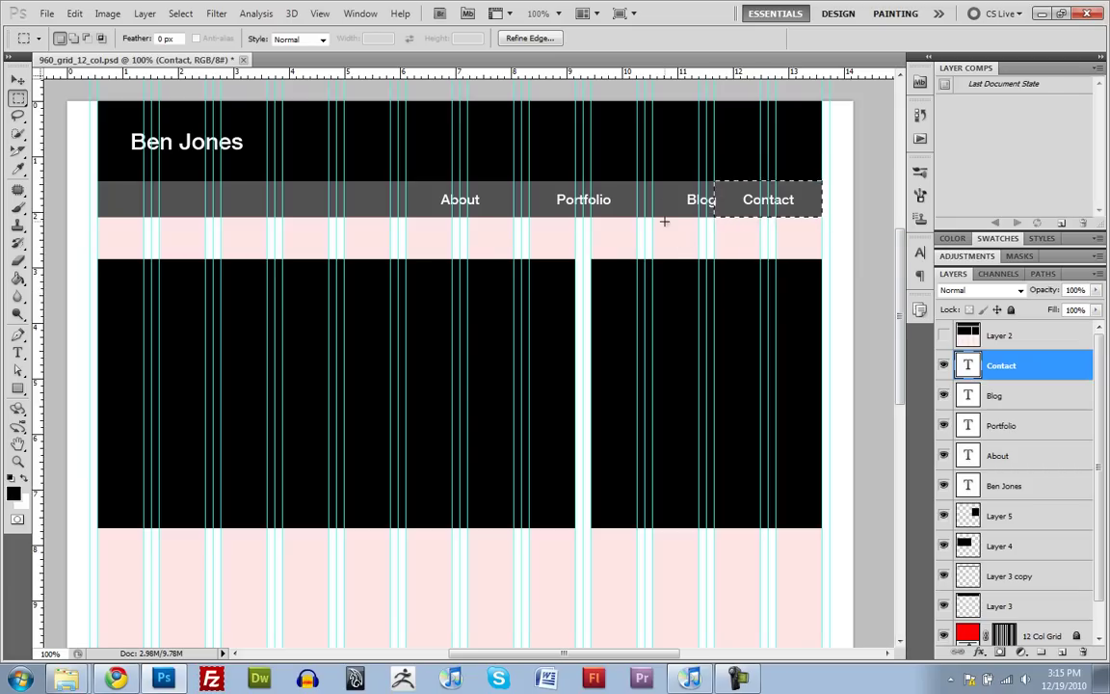
pyautogui.press('v')
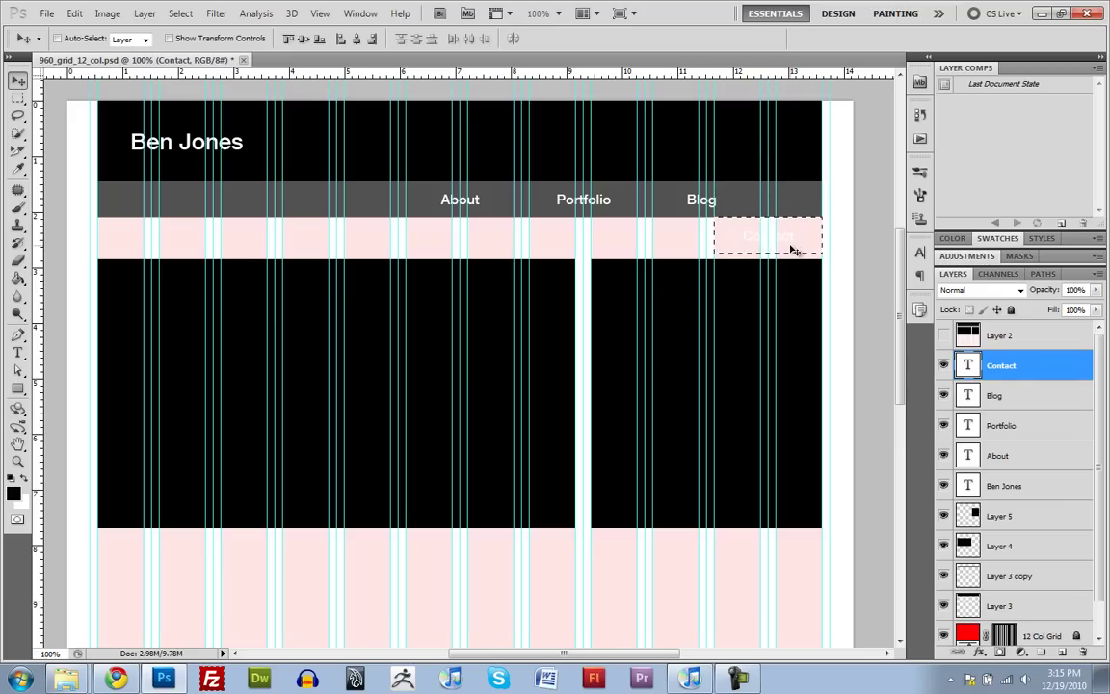
pyautogui.press('m')
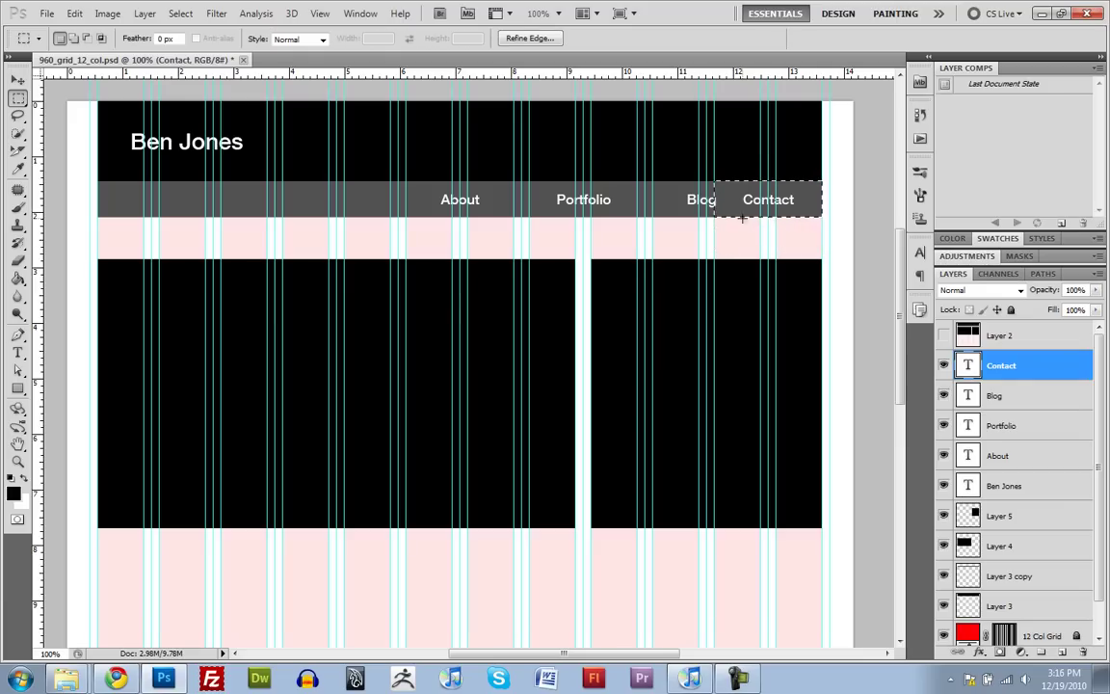
pyautogui.press('v')
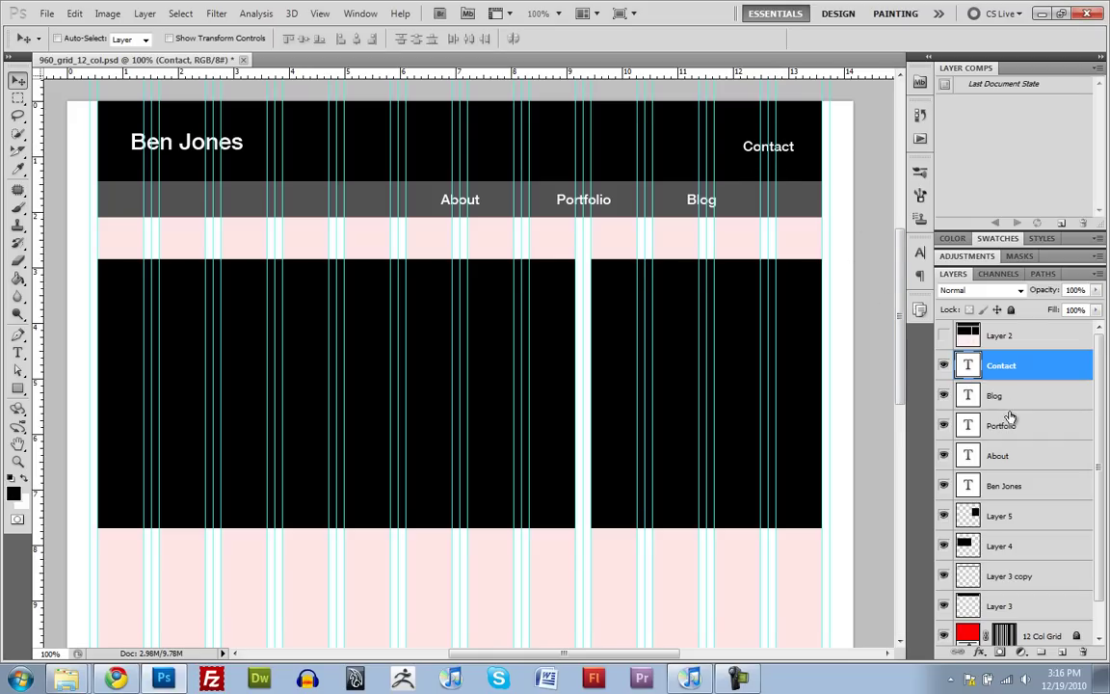
# - Centre the Contact link within the rightmost column block of the grey nav bar
pyautogui.press('m')
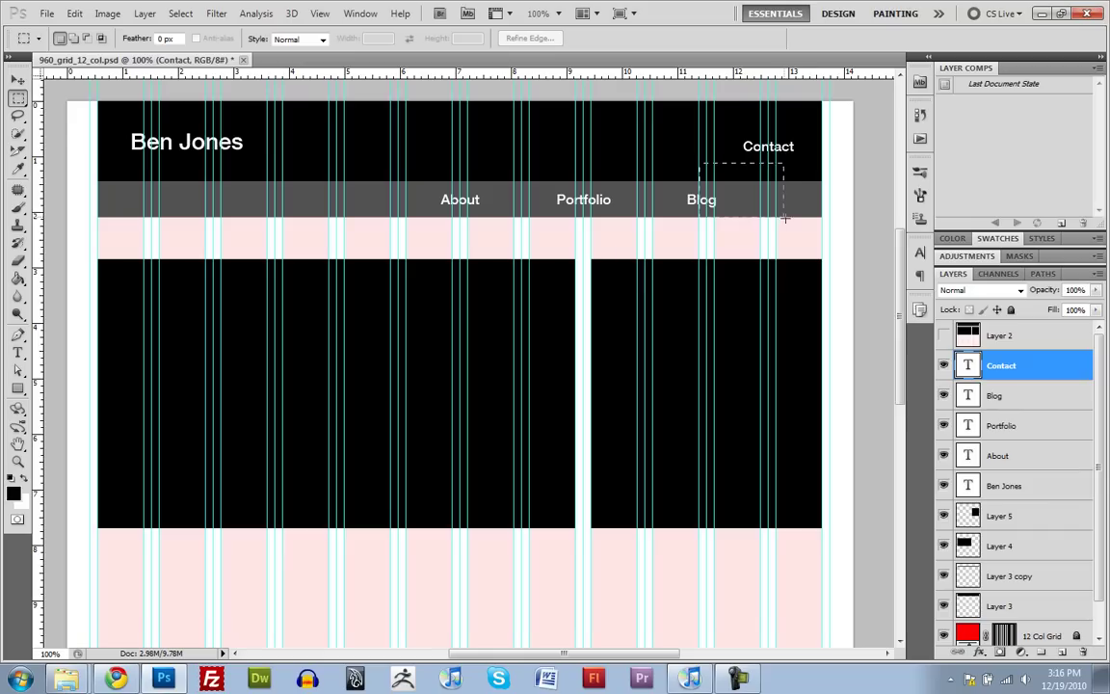
pyautogui.moveTo(818, 235); pyautogui.dragTo(821, 236)
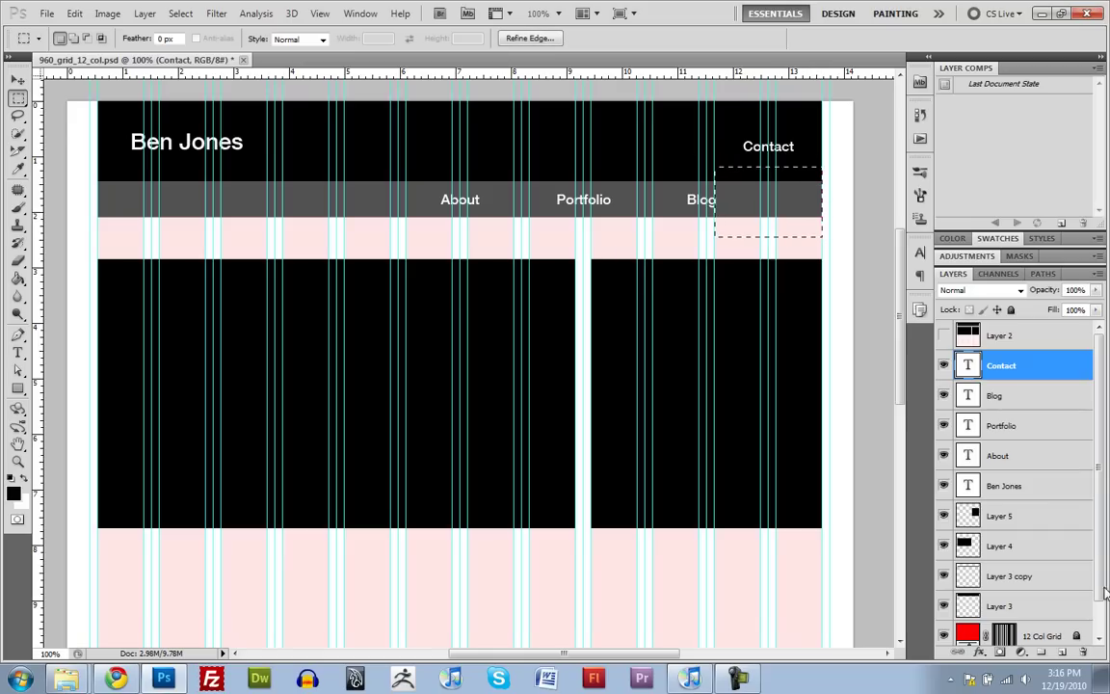
pyautogui.click(969, 578)
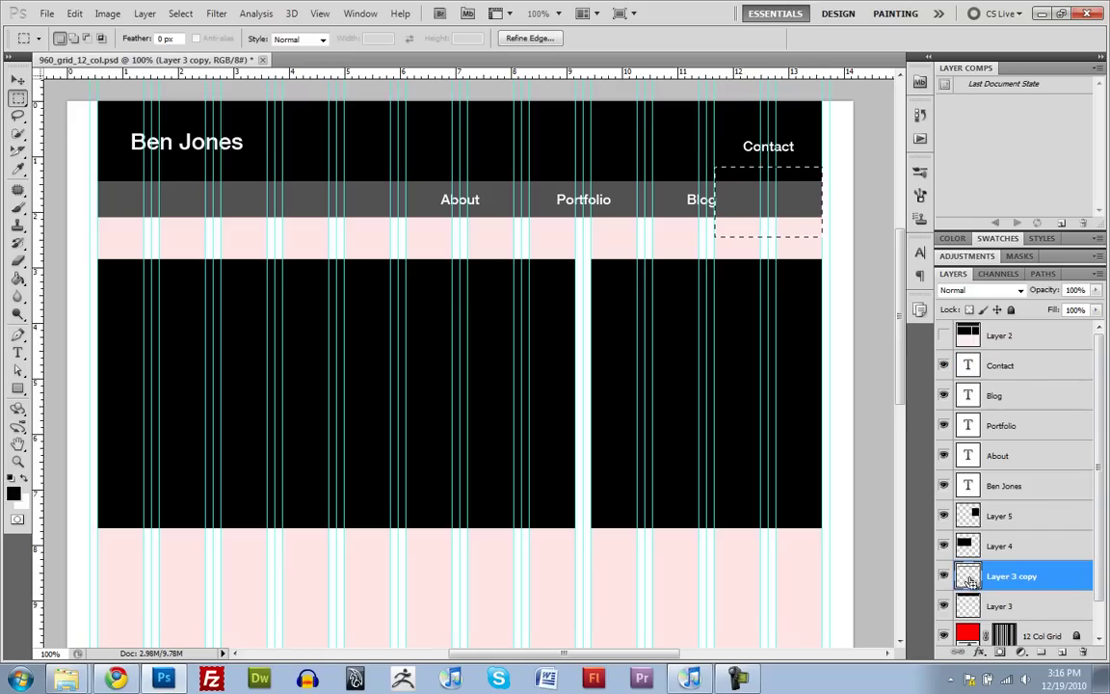
pyautogui.click(970, 368)
pyautogui.press('v')
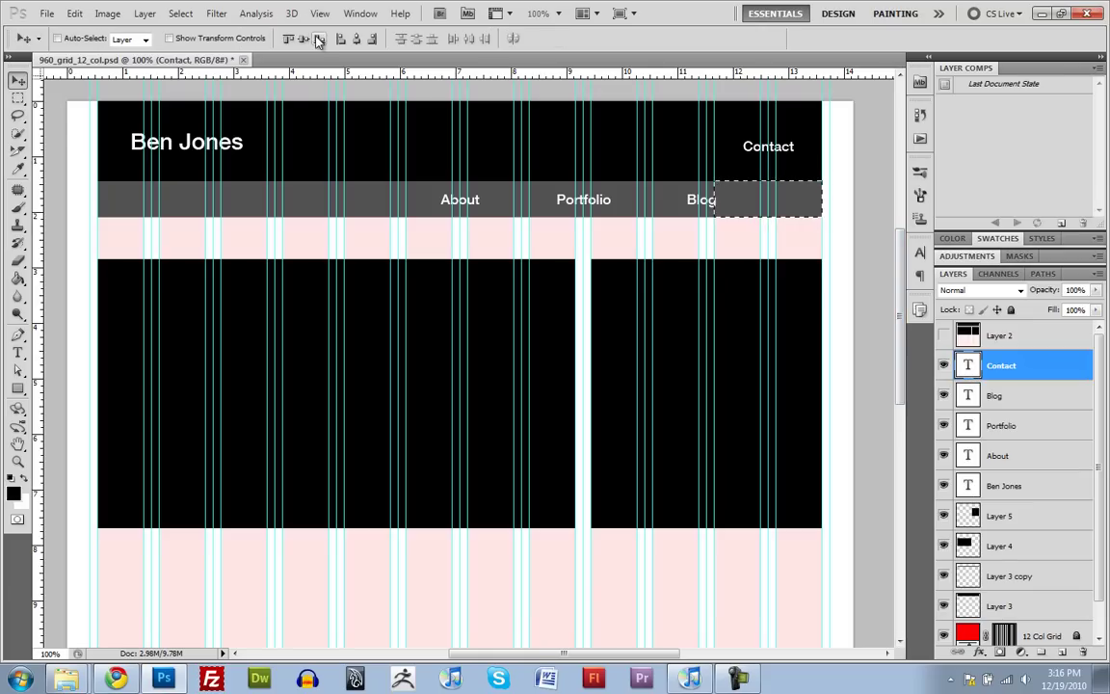
pyautogui.click(303, 39)
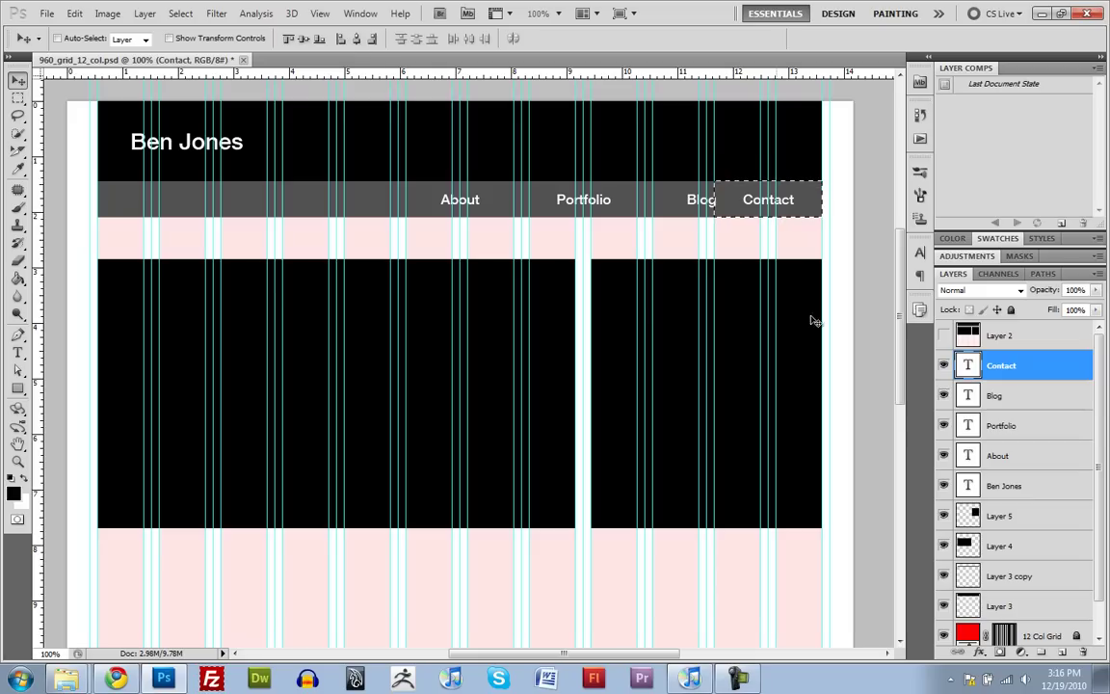
pyautogui.press('m')
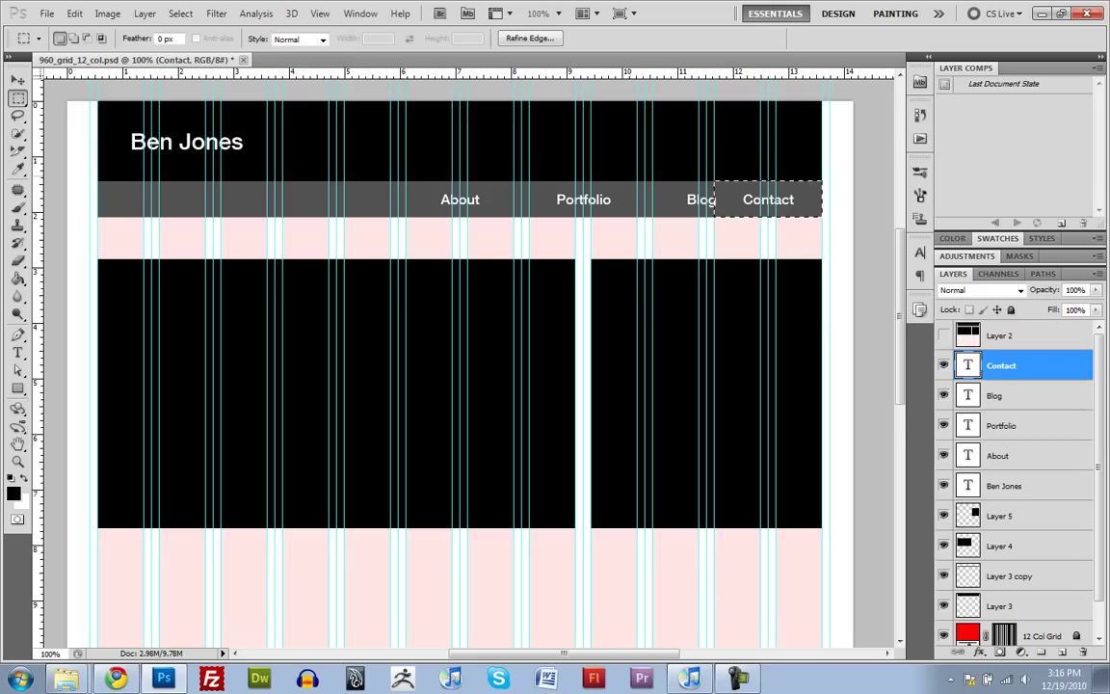
pyautogui.click(697, 169)
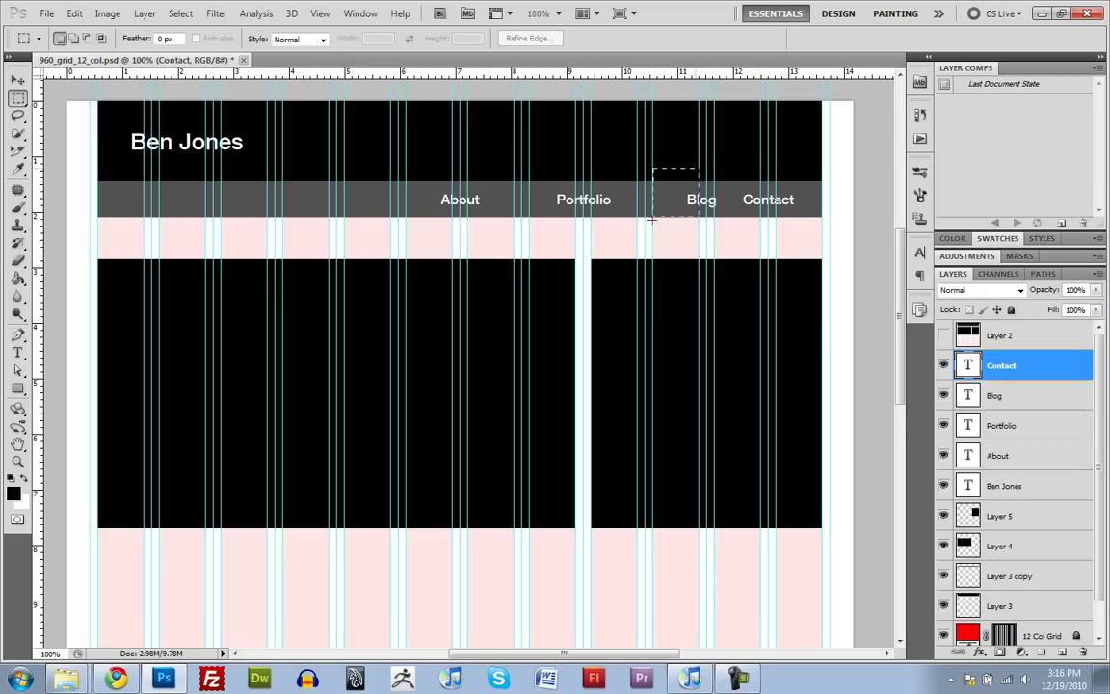
# - Centre the Blog link horizontally within its own column block of the nav bar
pyautogui.moveTo(651, 220); pyautogui.dragTo(699, 168)
pyautogui.click(595, 241)
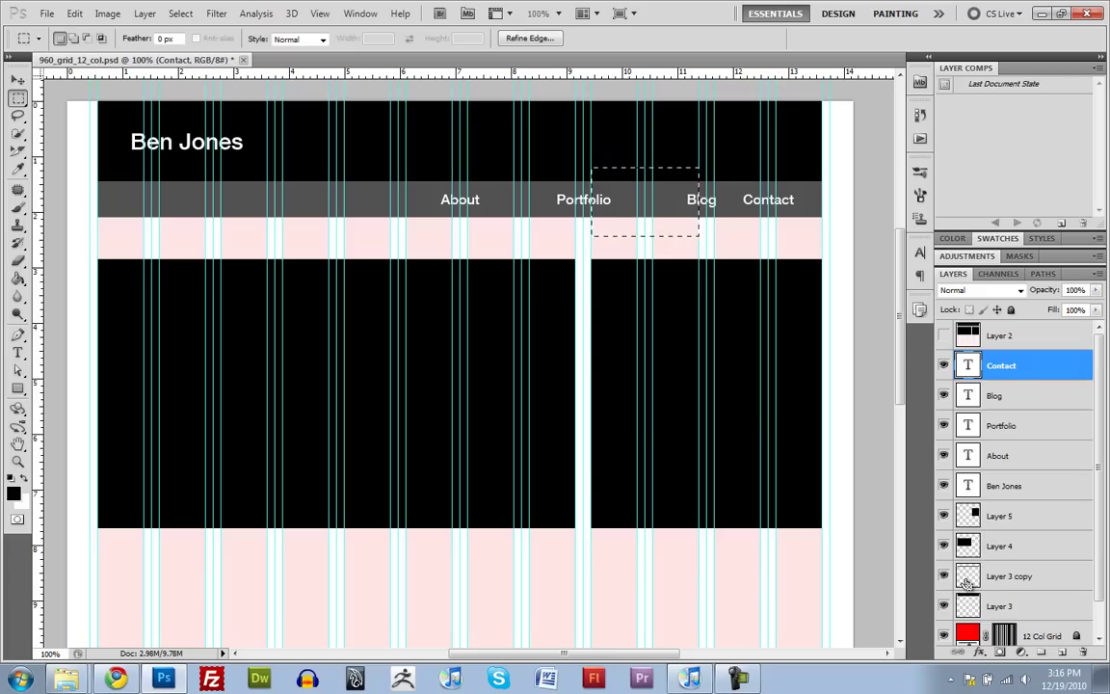
pyautogui.click(949, 393)
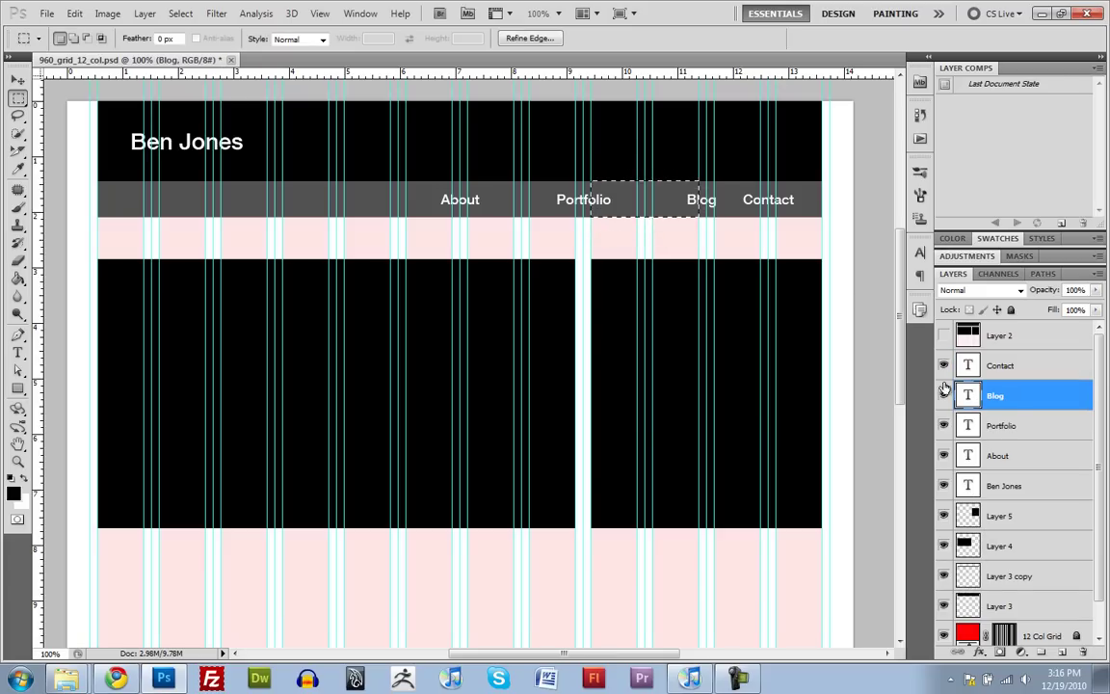
pyautogui.press('v')
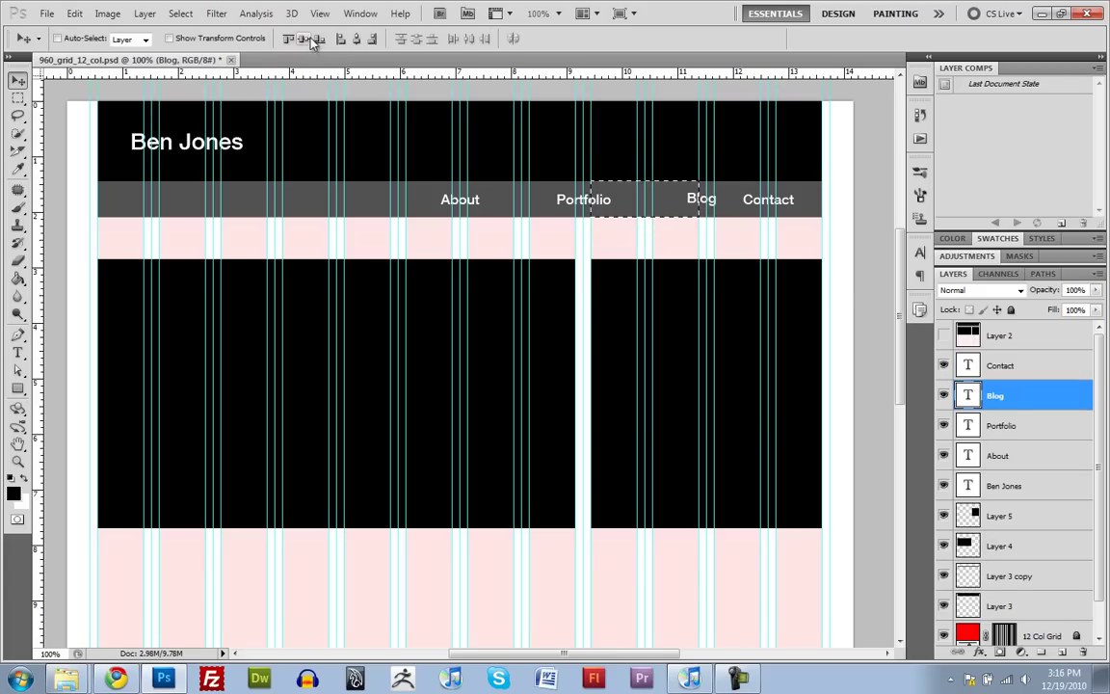
pyautogui.click(356, 38)
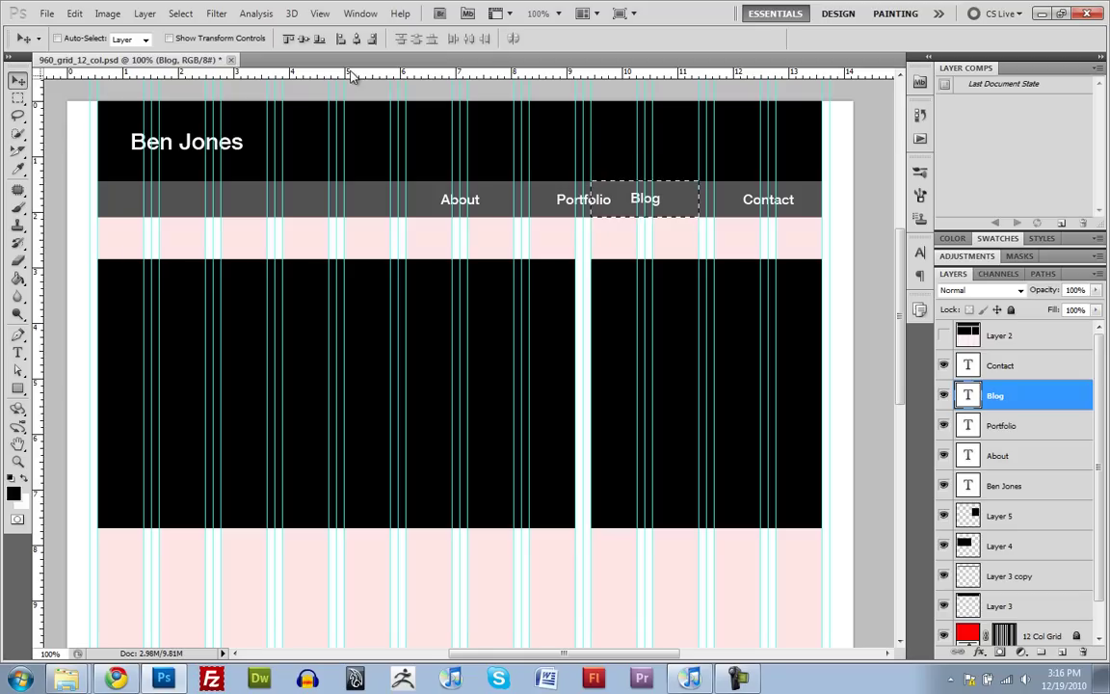
pyautogui.hotkey('ctrl', 'd')
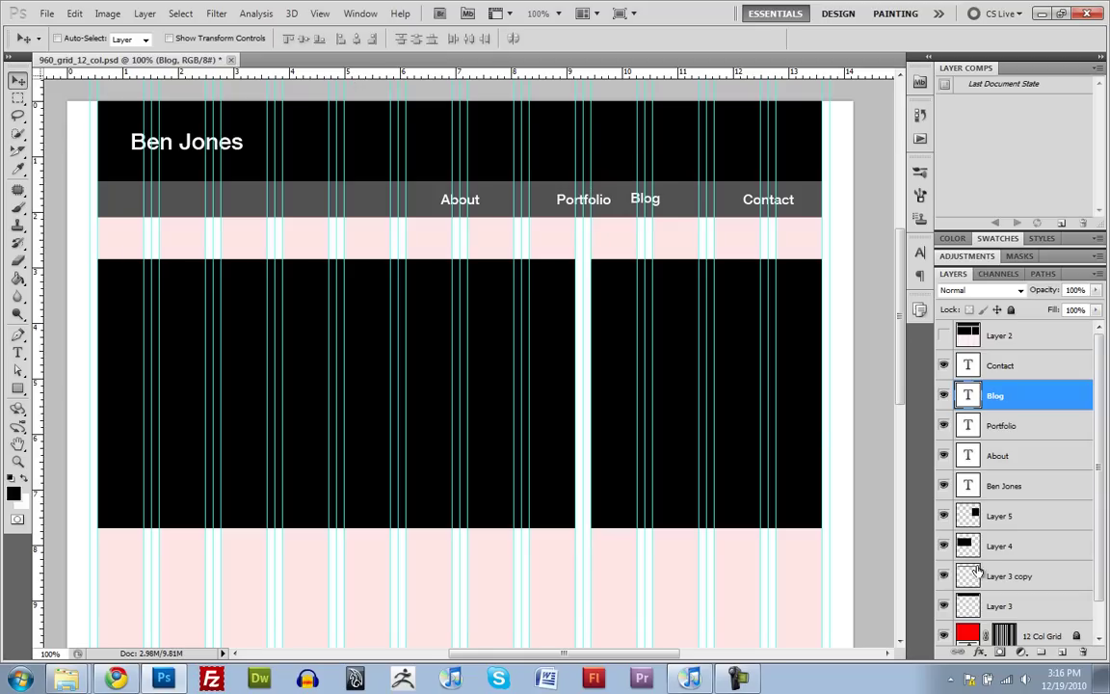
# - Centre the Portfolio link horizontally within the column block to the left of Blog
pyautogui.press('m')
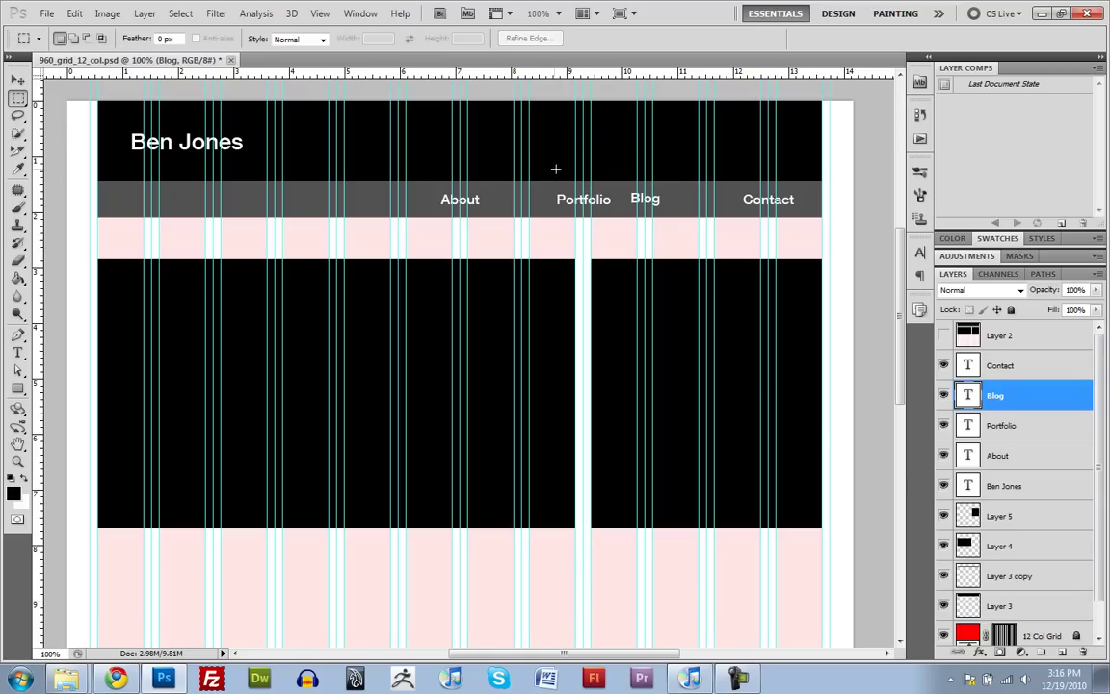
pyautogui.moveTo(575, 164); pyautogui.dragTo(468, 247)
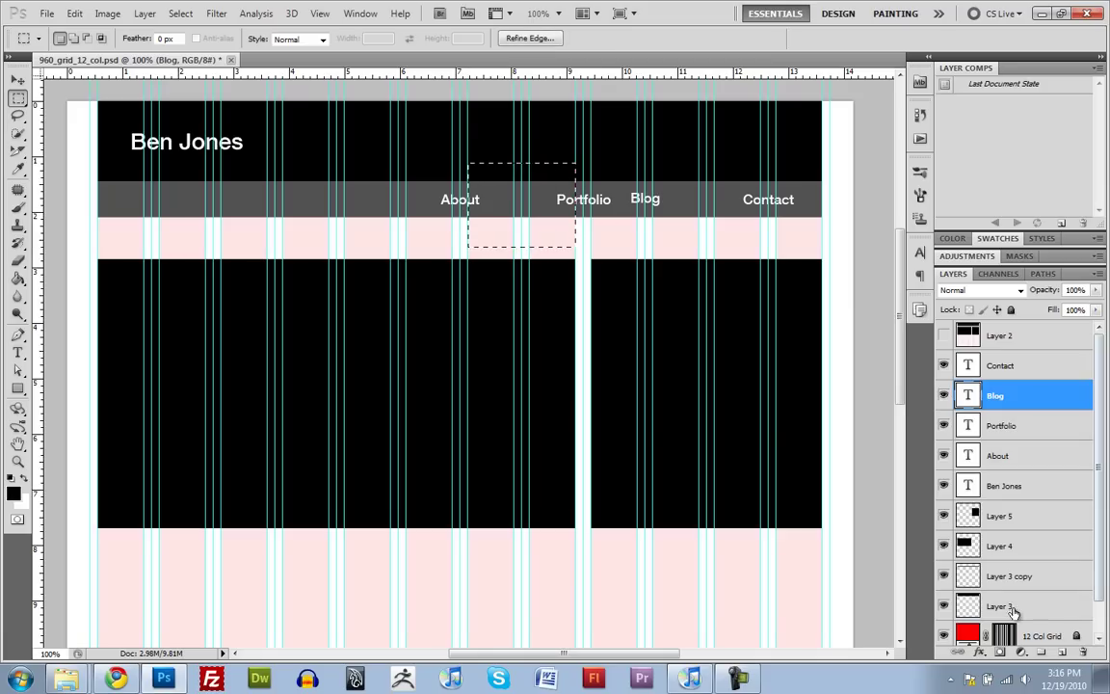
pyautogui.hotkey('ctrl', 'z')
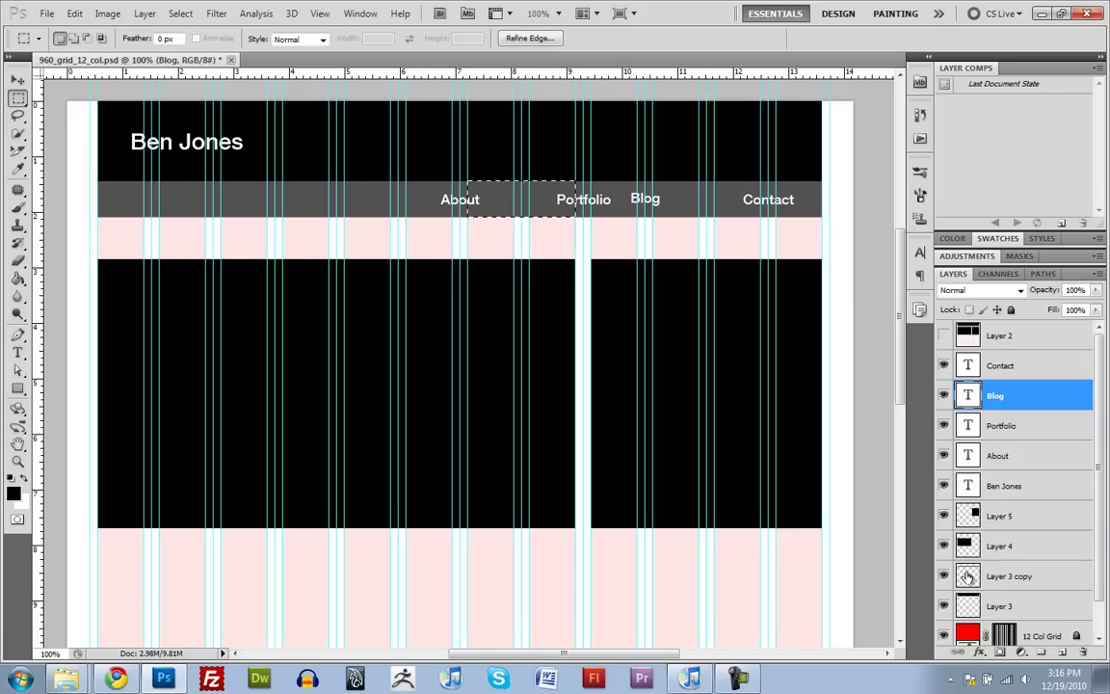
pyautogui.hotkey('alt', '[')
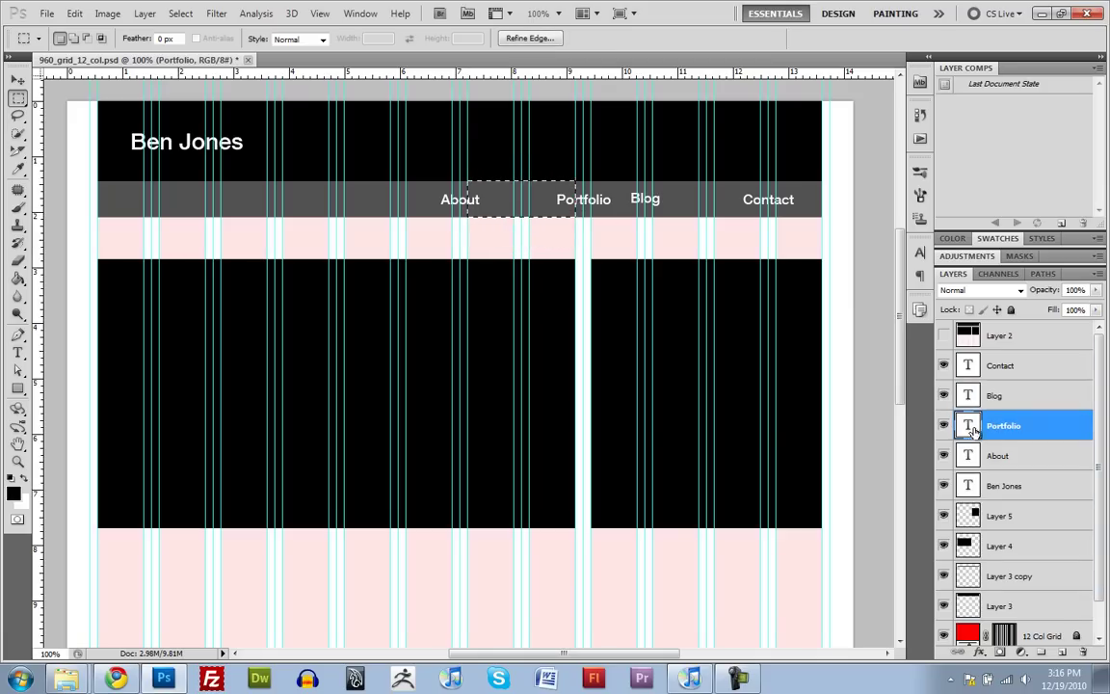
pyautogui.press('v')
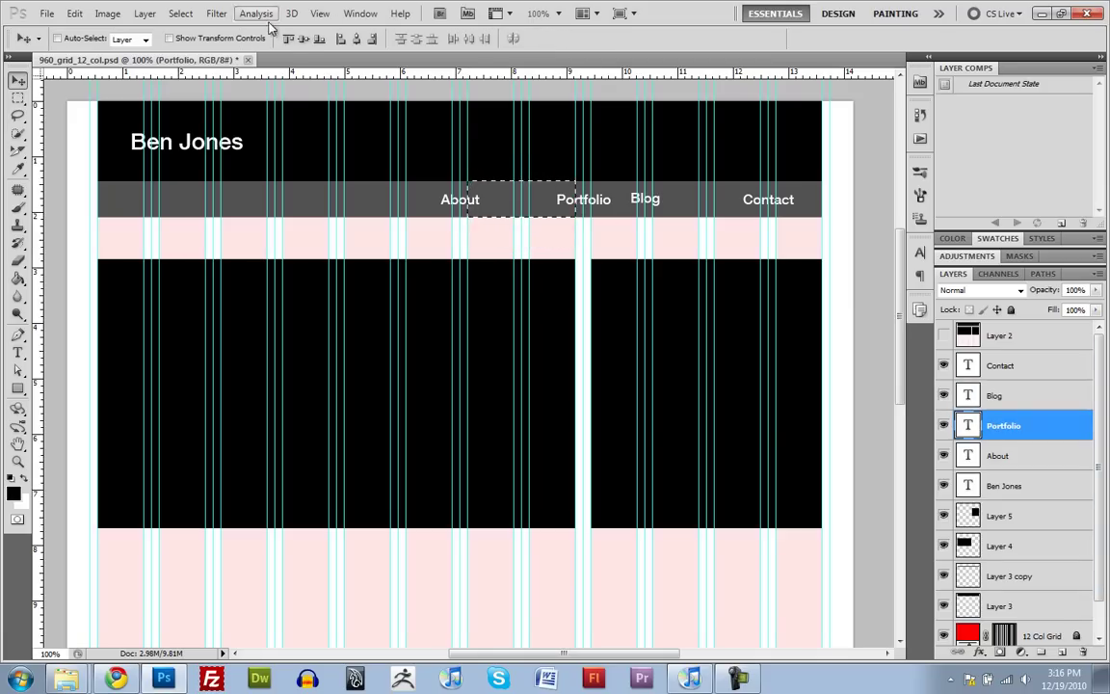
pyautogui.click(357, 40)
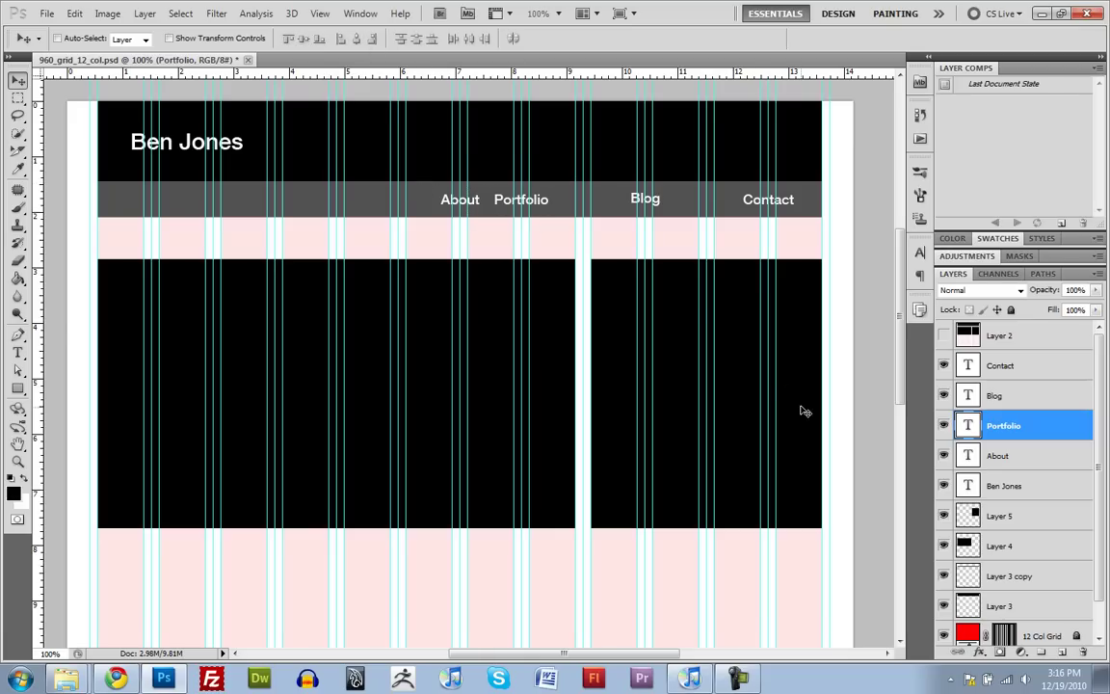
# - Centre the About link within the leftmost nav bar block, then deselect
pyautogui.press('m')
pyautogui.moveTo(379, 219); pyautogui.dragTo(451, 247)
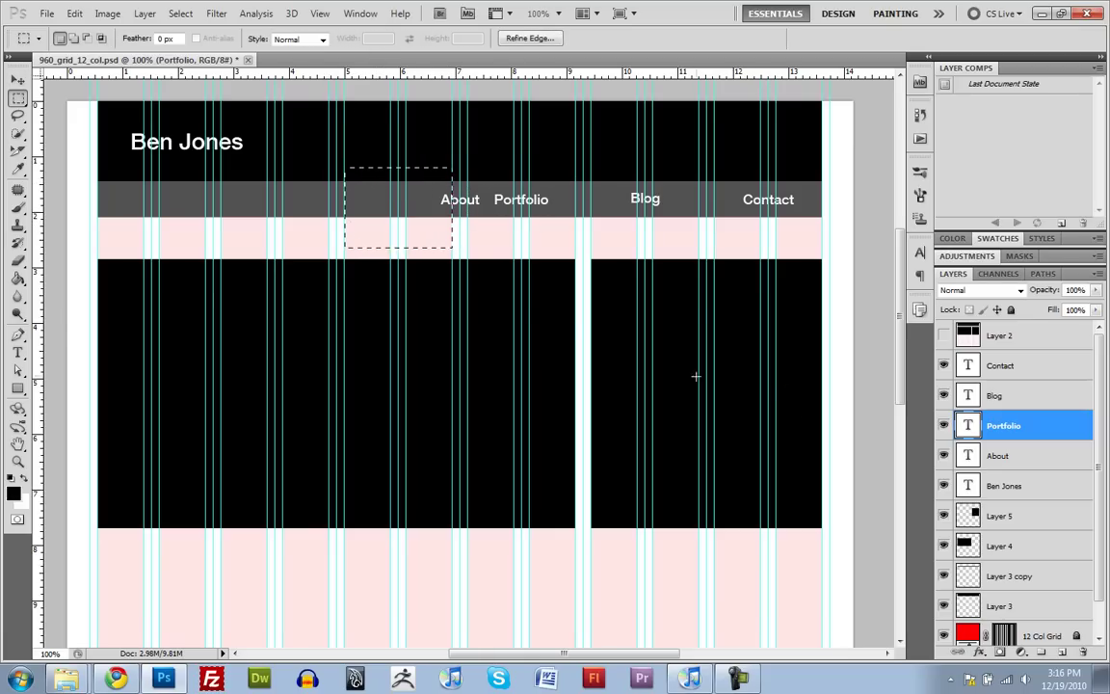
pyautogui.keyDown('ctrl'); pyautogui.keyDown('alt'); pyautogui.keyDown('shift'); pyautogui.click(968, 575); pyautogui.keyUp('shift'); pyautogui.keyUp('alt'); pyautogui.keyUp('ctrl')
pyautogui.press('v')
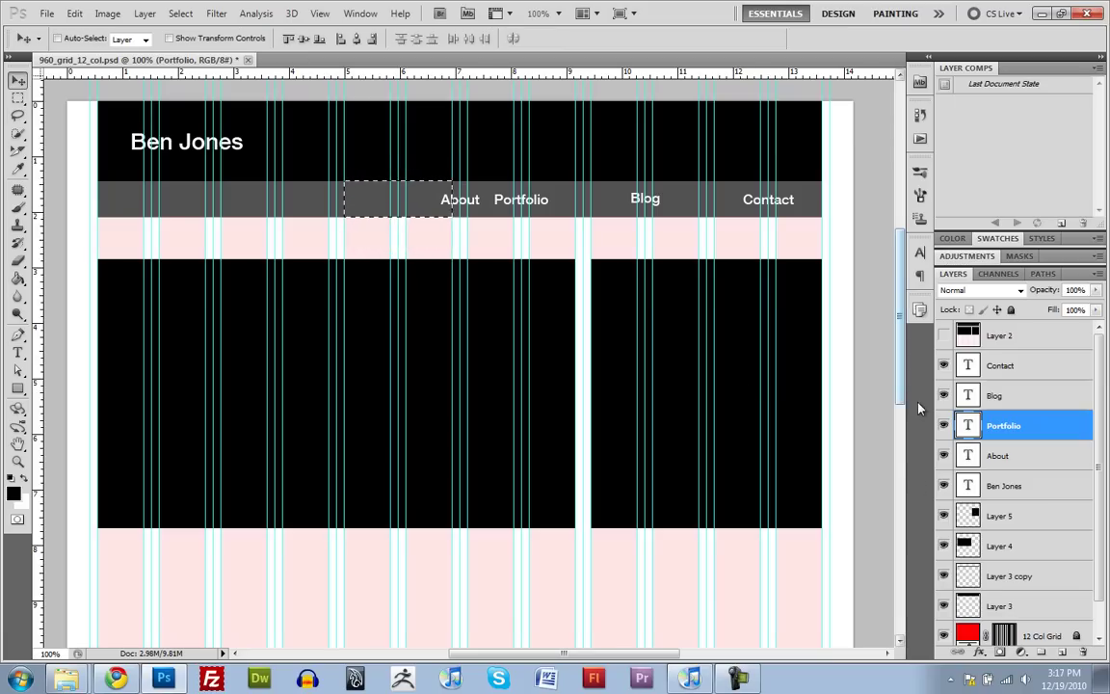
pyautogui.click(973, 455)
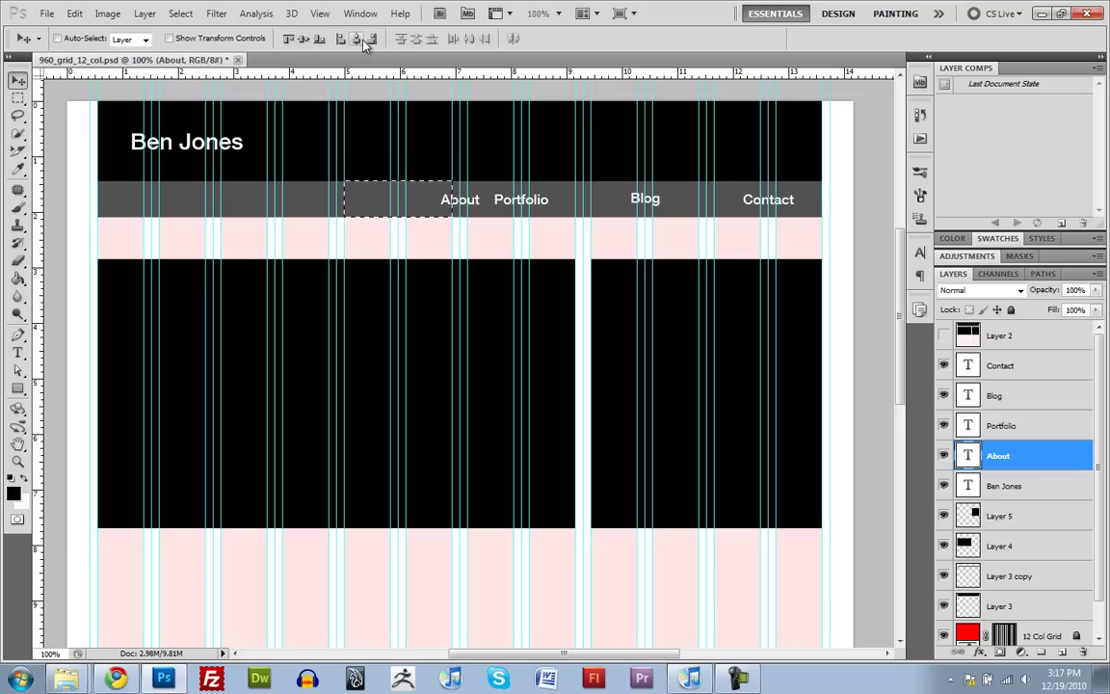
pyautogui.hotkey('ctrl', 'd')
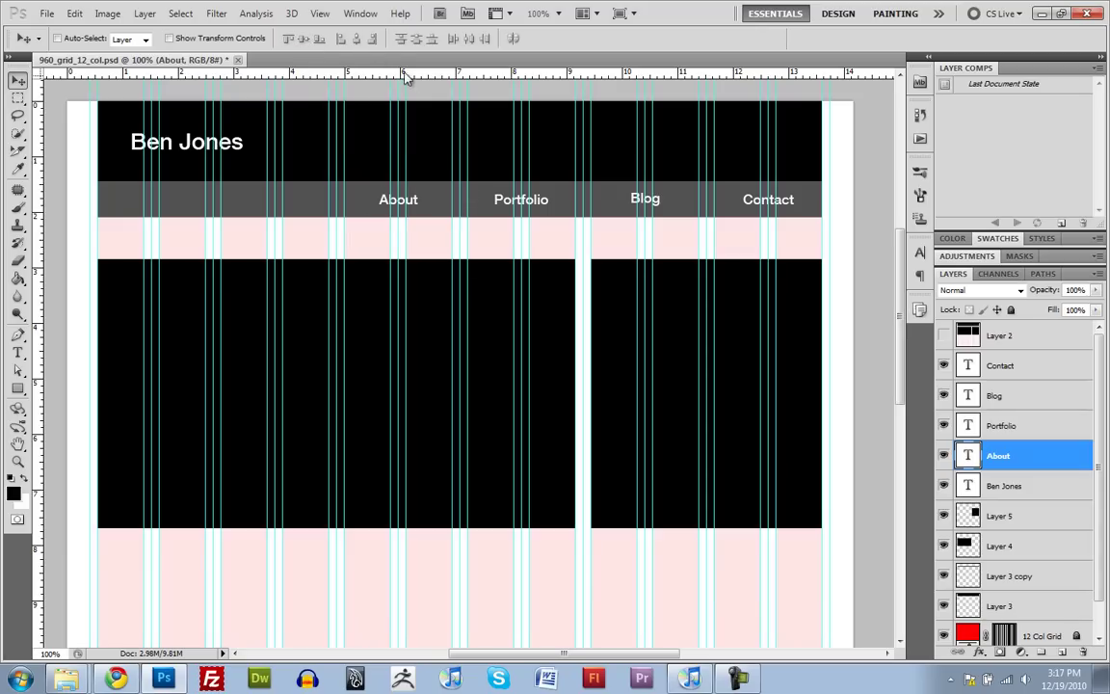